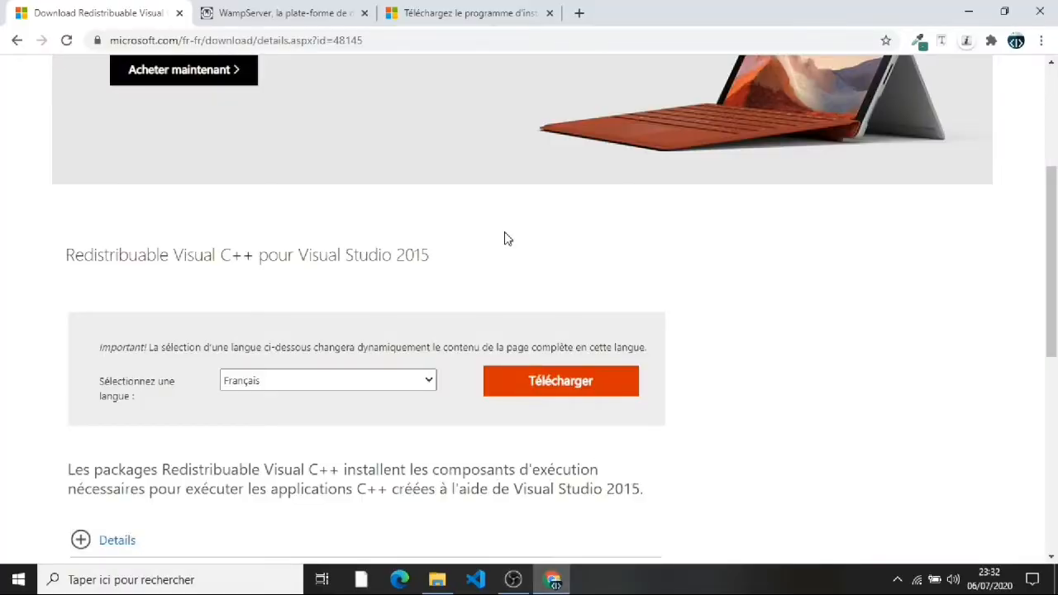
Step: Review the DirectX, WampServer 64-bit and Visual C++ Redistributable download pages in Chrome
left_click(464, 6)
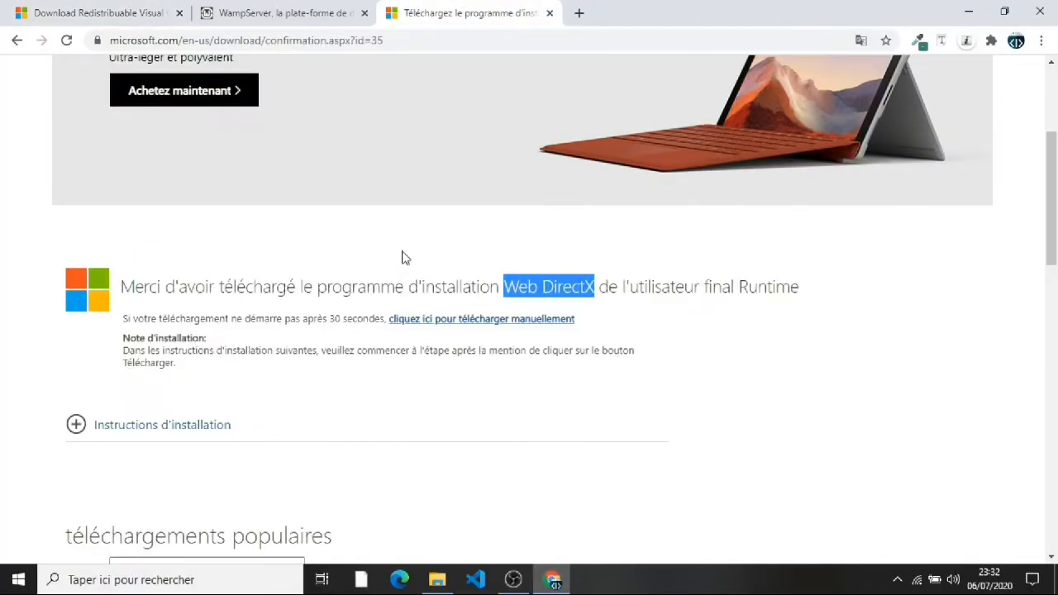
left_click(298, 15)
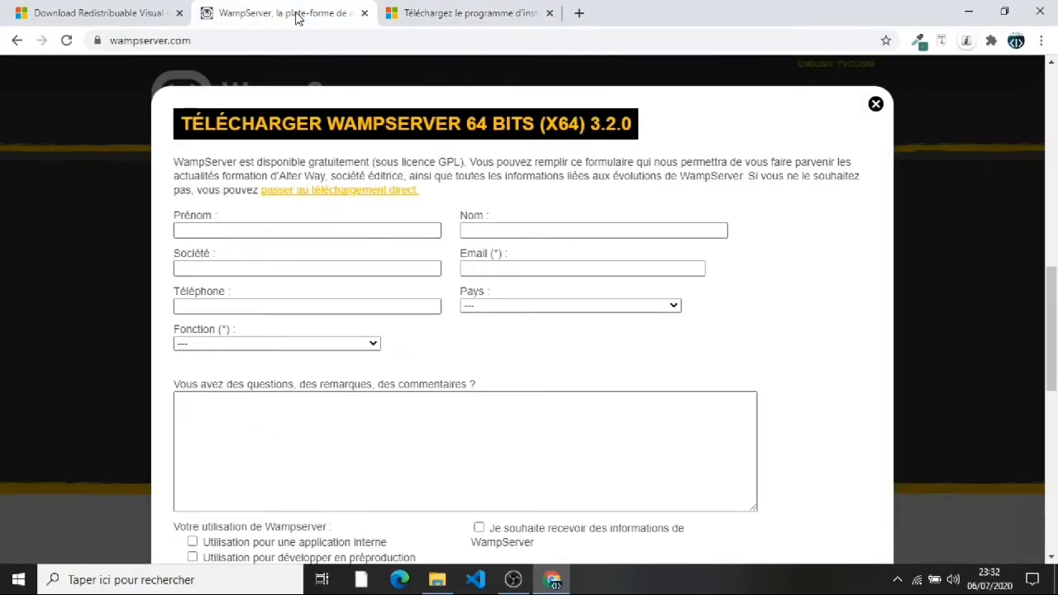
left_click(875, 103)
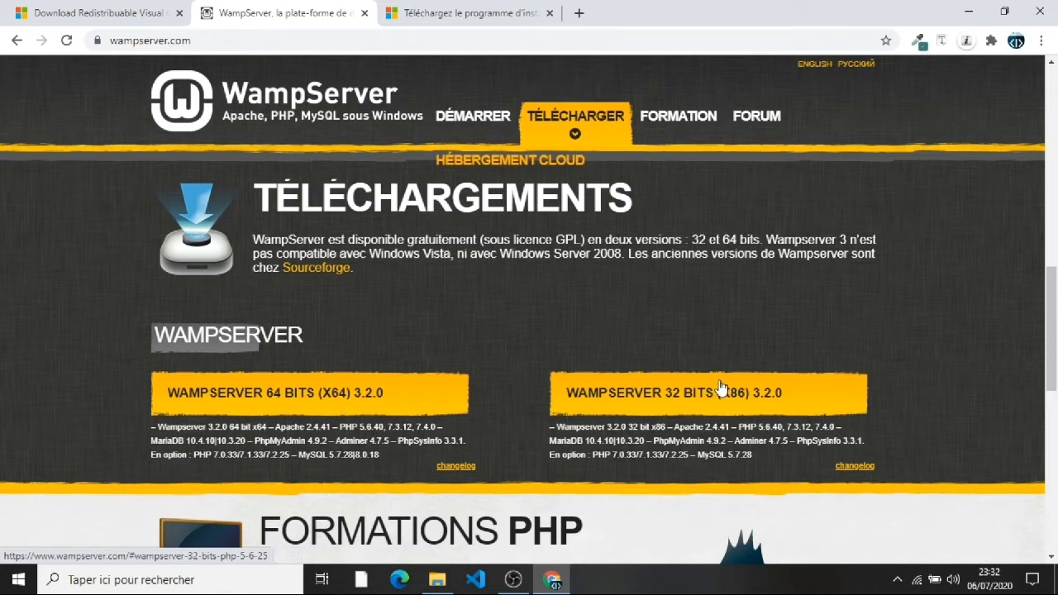
left_click(410, 401)
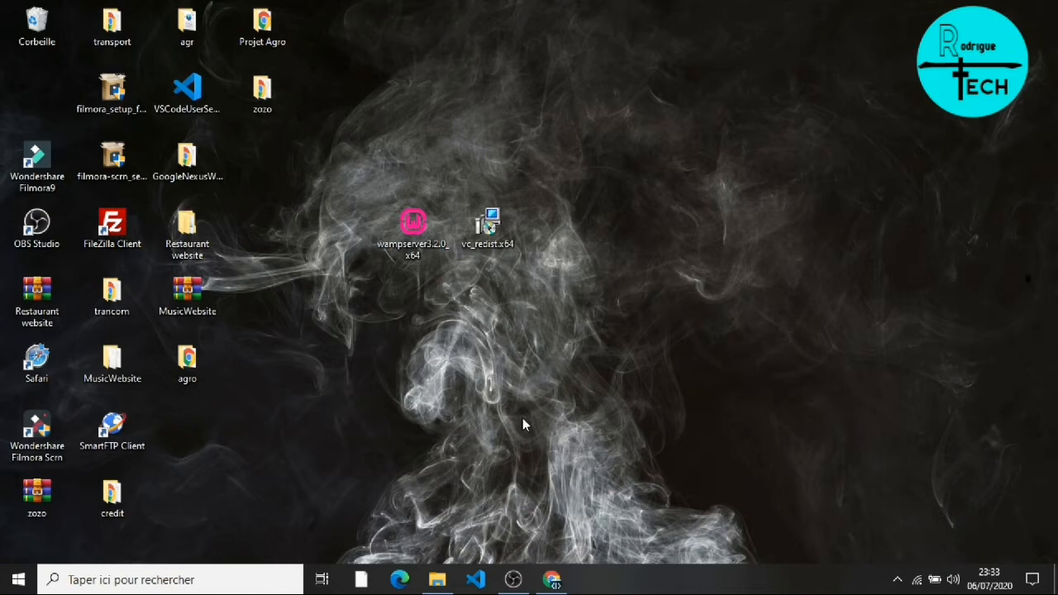
left_click(552, 580)
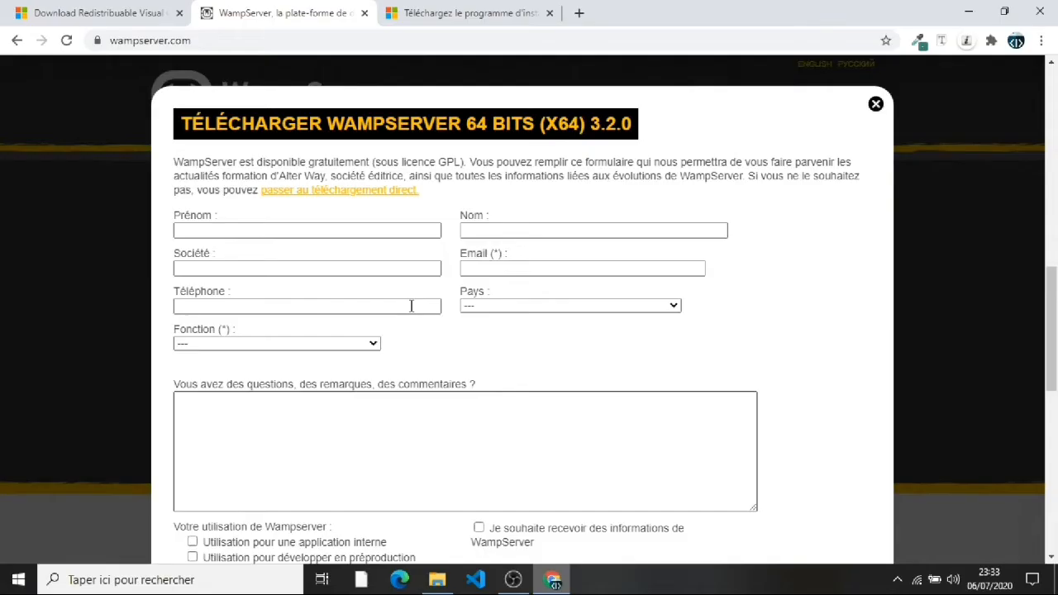
left_click(103, 15)
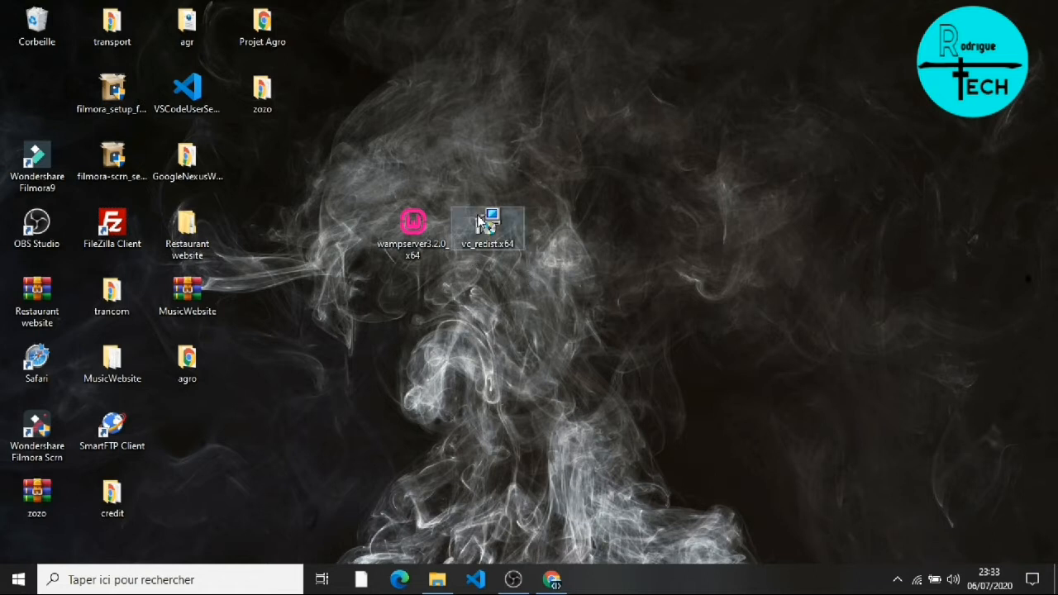
Step: Run vc_redist.x64, accept the licence and install; close it after error 0x80070666
mouse_move(486, 242)
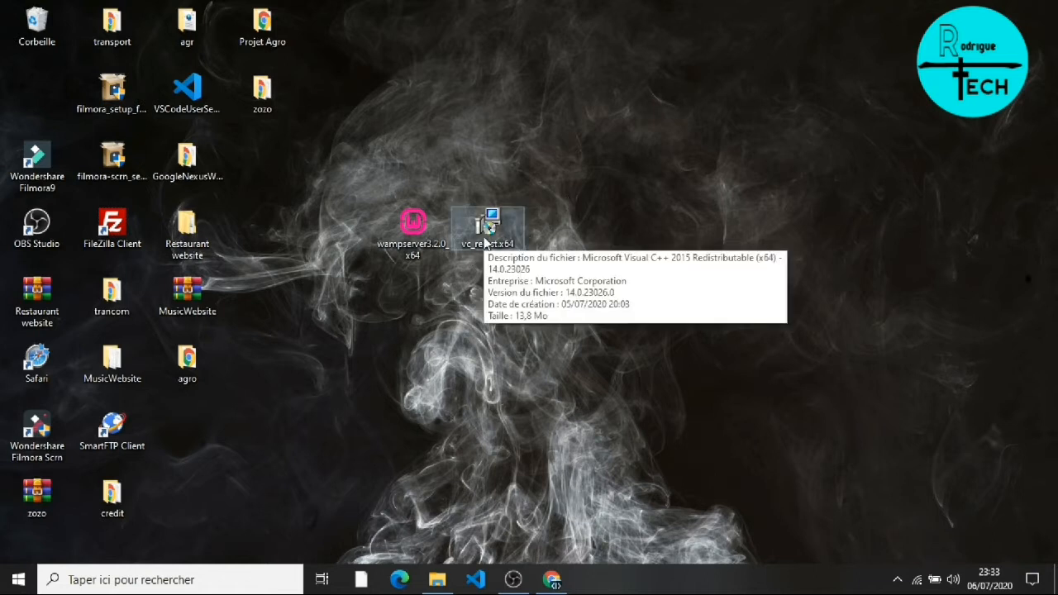
double_click(486, 241)
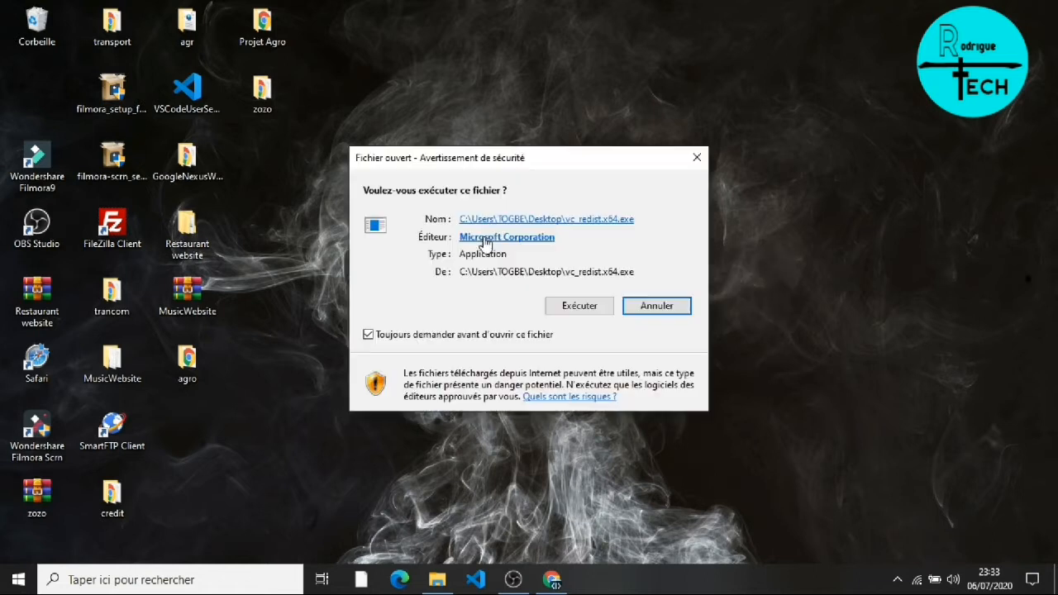
left_click(578, 306)
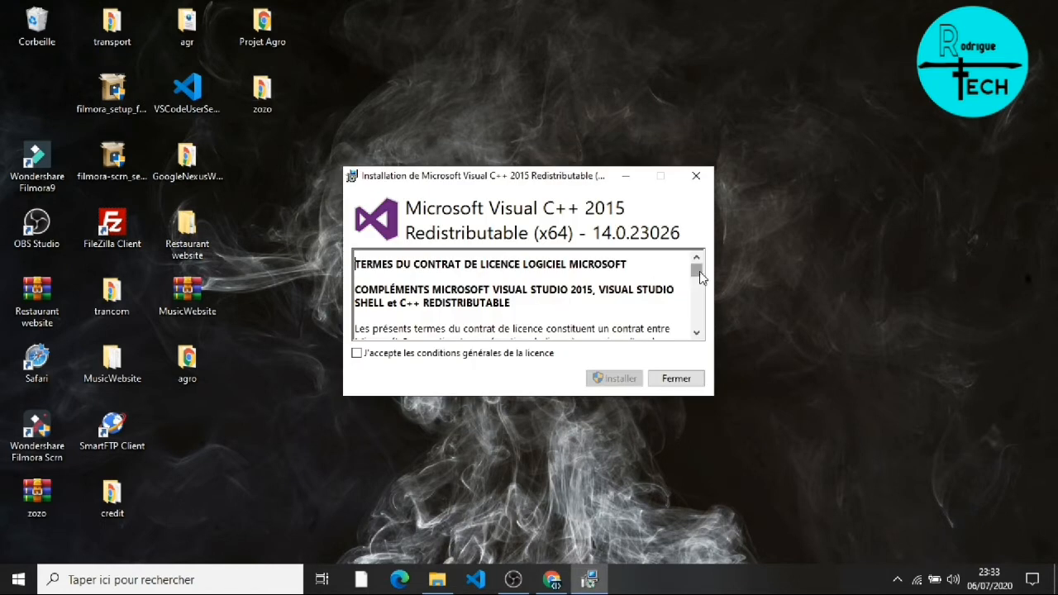
scroll(636, 305, "down", 3)
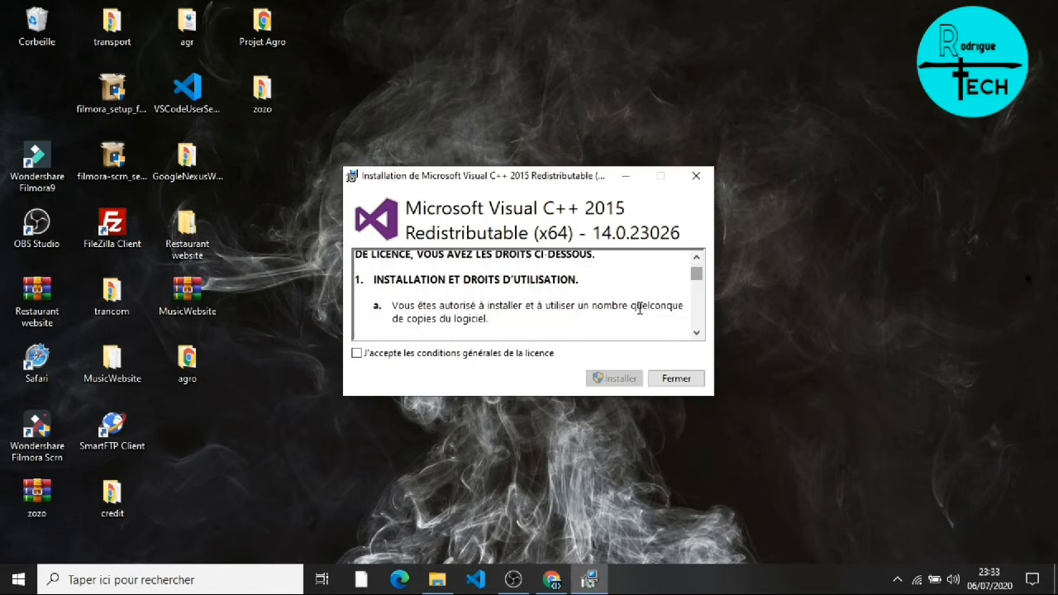
left_click(384, 359)
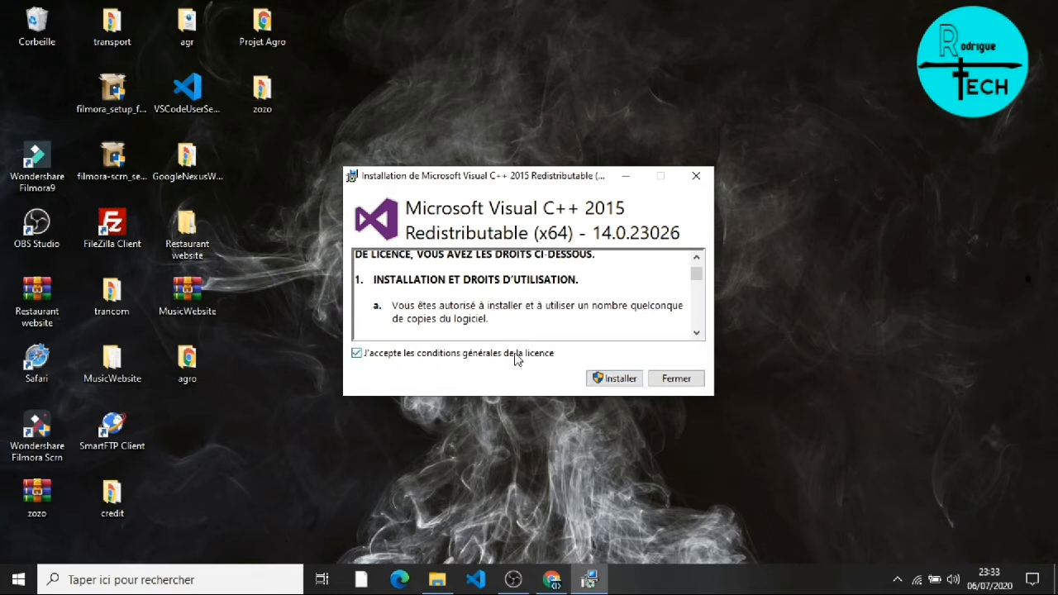
left_click(620, 378)
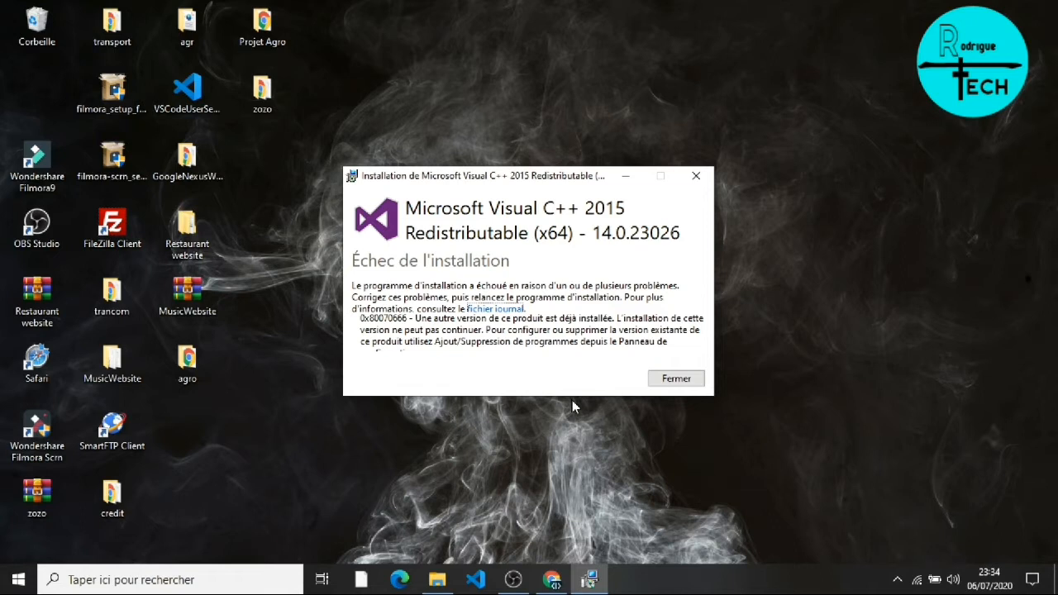
left_click(696, 177)
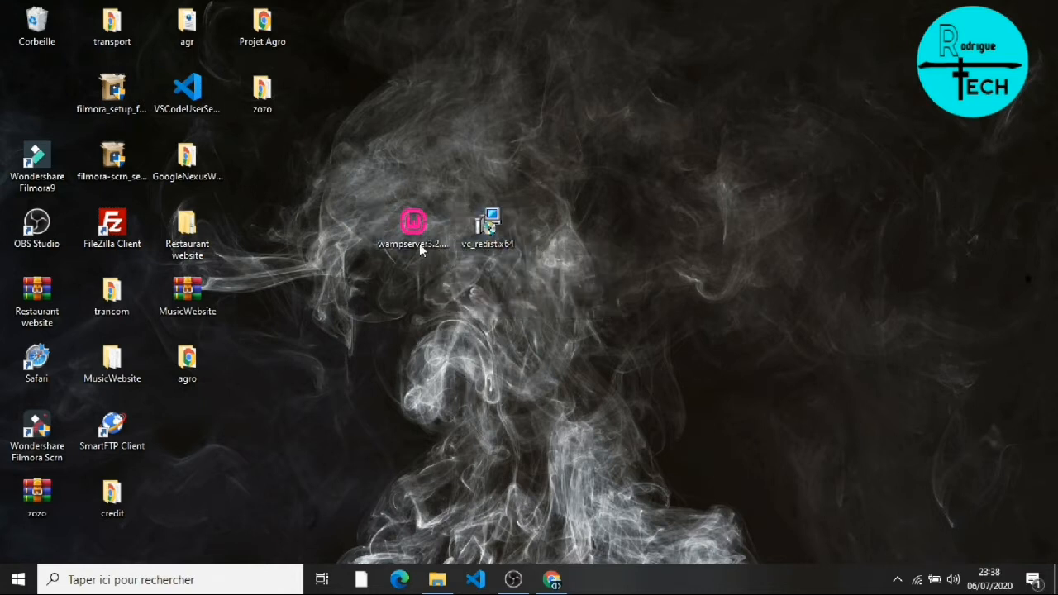
Step: Launch the wampserver3.2.0_x64 installer and accept its licence terms
left_click(416, 239)
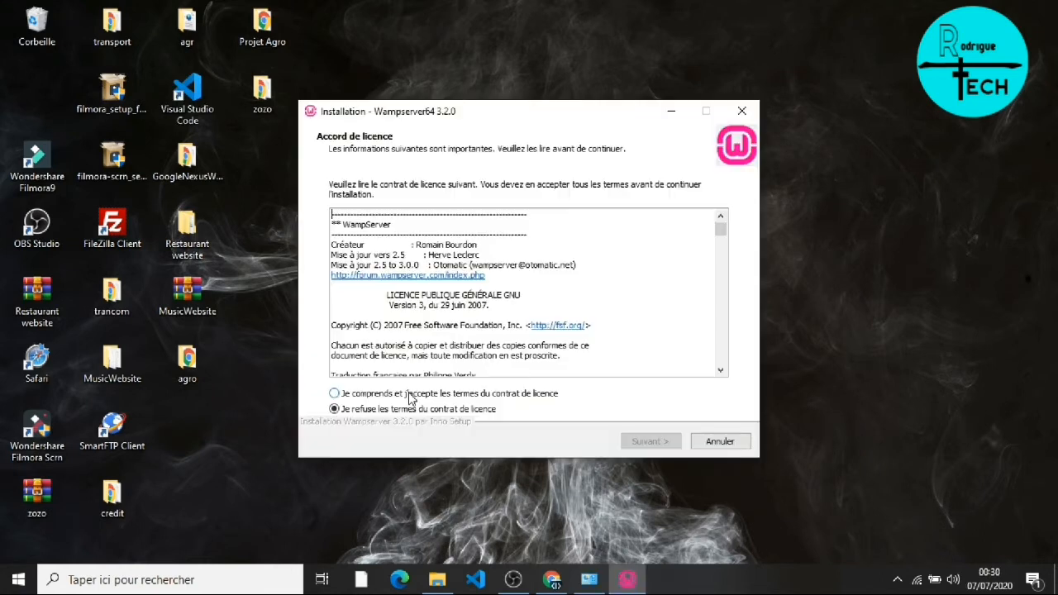
left_click(407, 394)
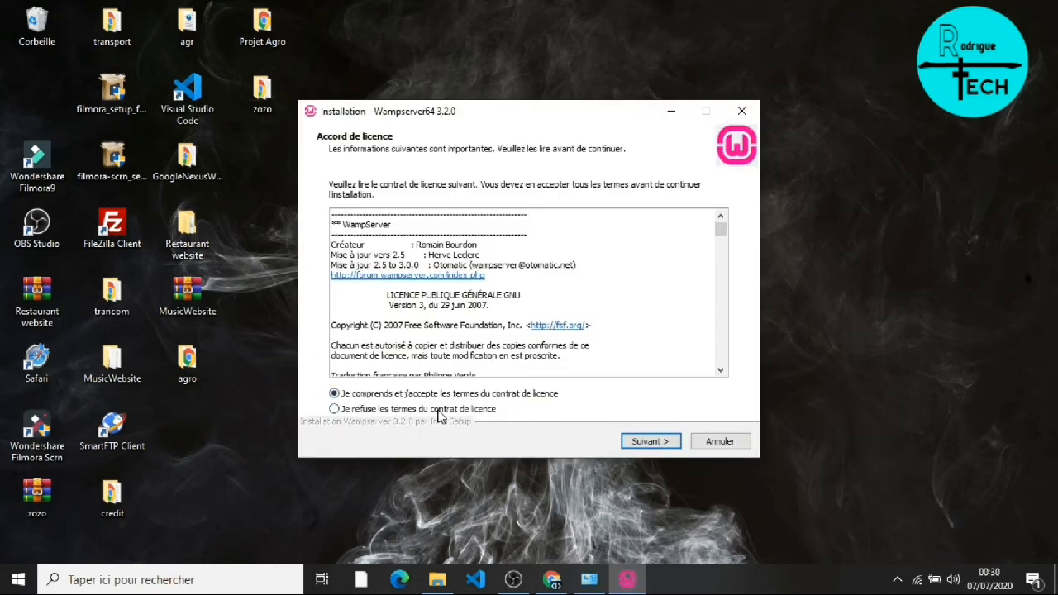
left_click(641, 441)
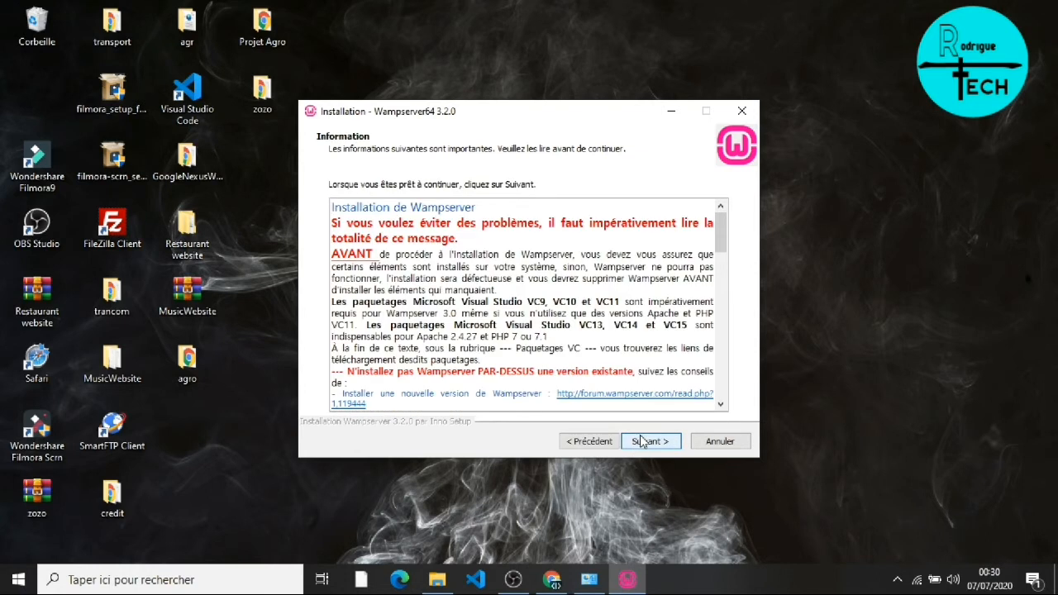
left_click_drag(718, 235, 719, 343)
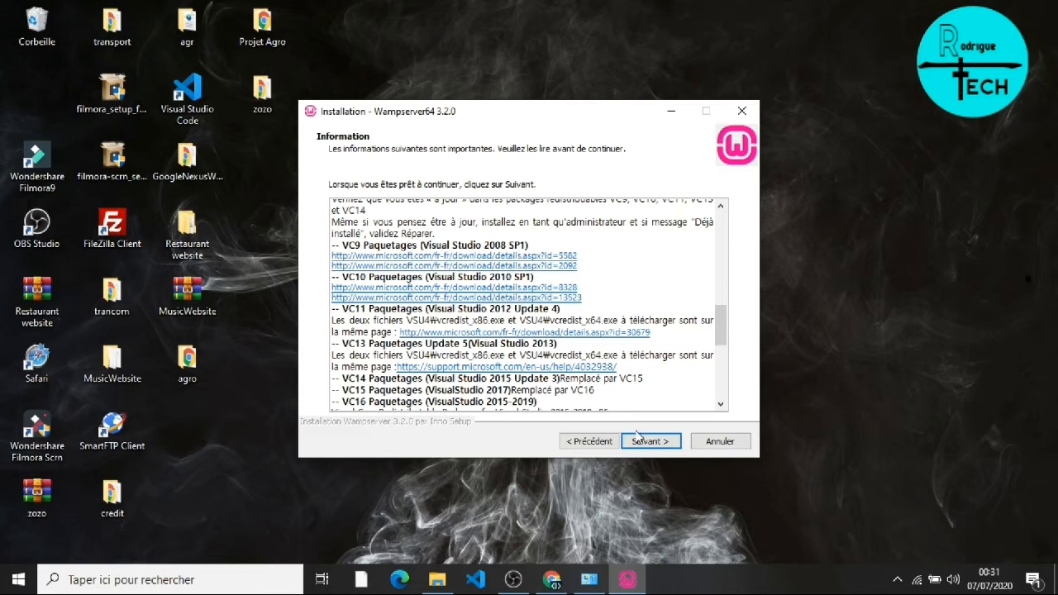
Step: Keep c:\wamp64, default components and Start menu folder, then begin installing
left_click(637, 435)
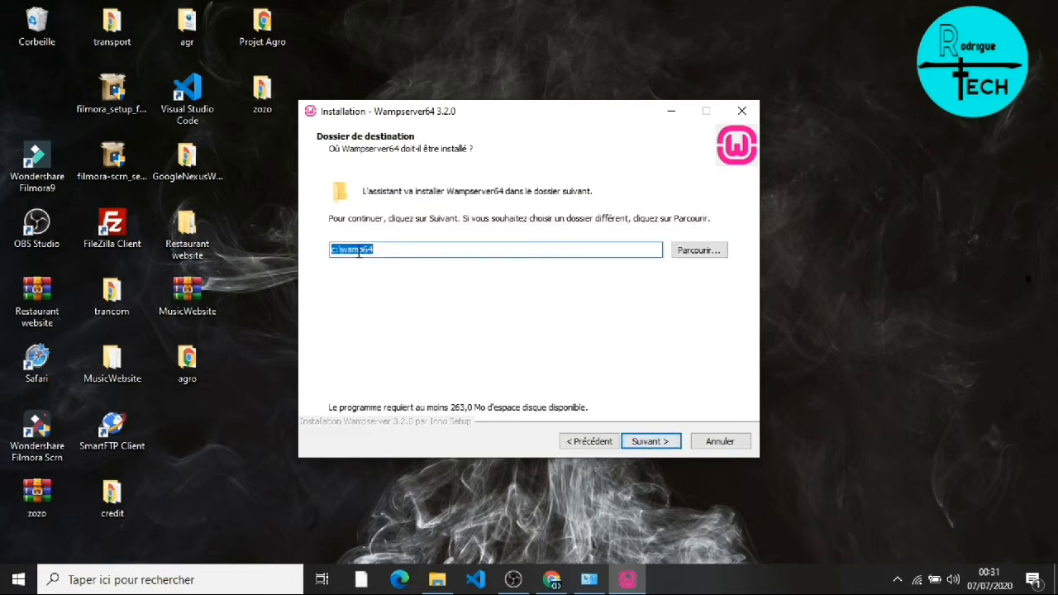
left_click(670, 442)
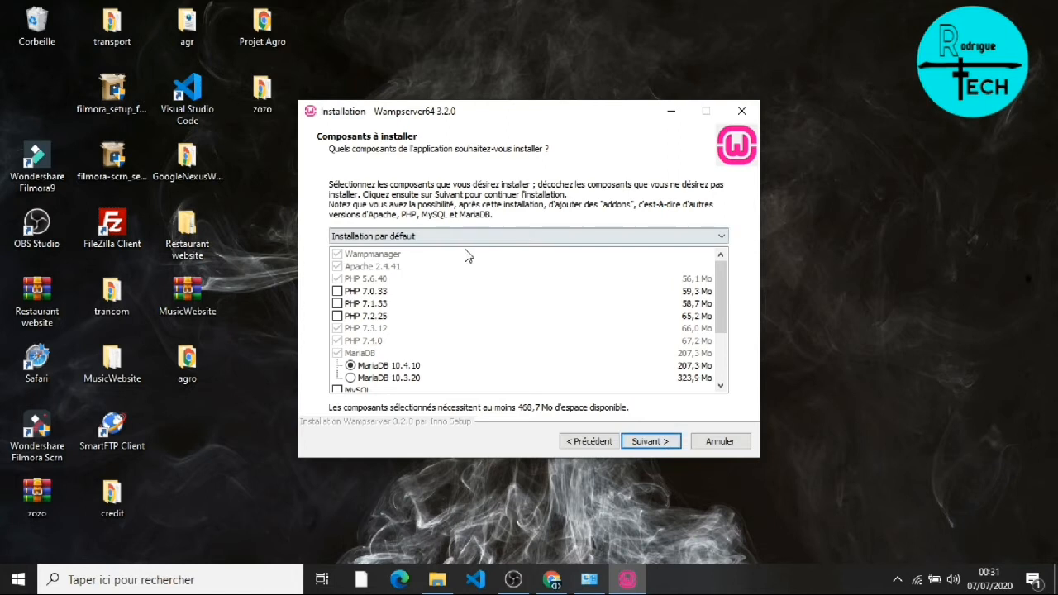
left_click(641, 440)
left_click(638, 443)
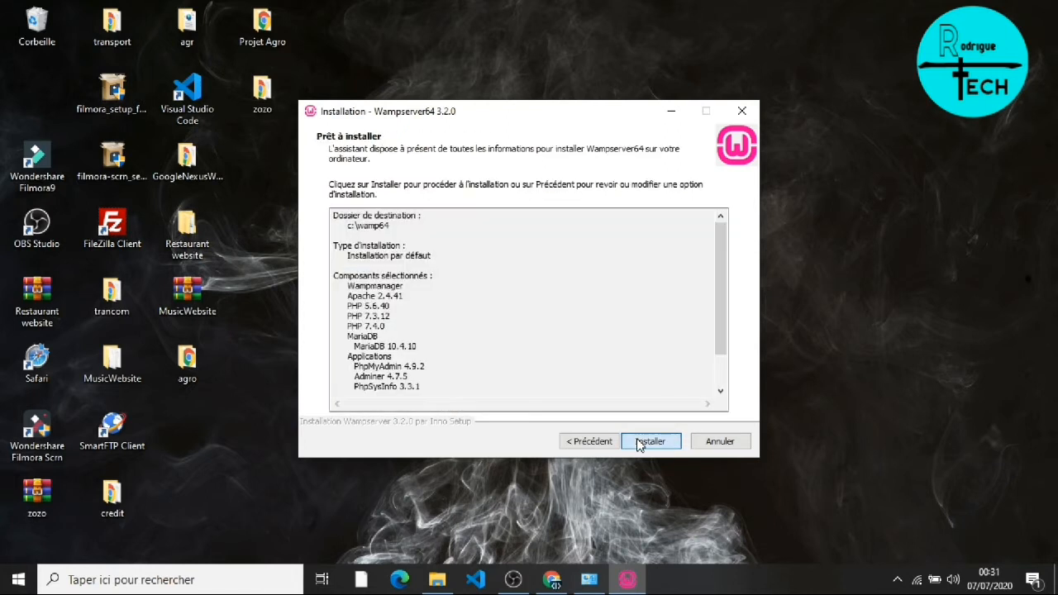
left_click(649, 441)
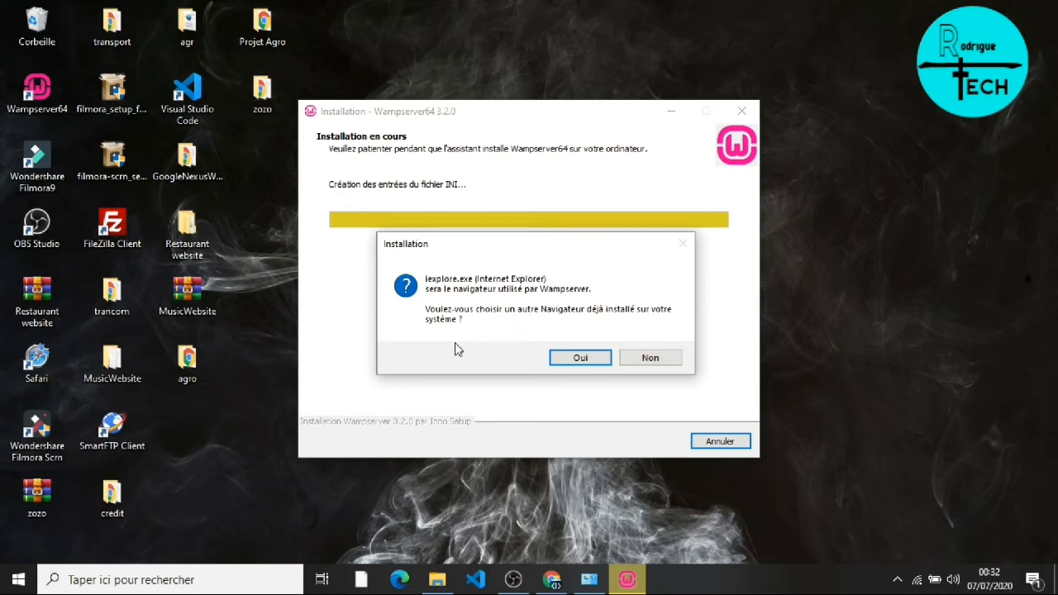
Step: Set Google Chrome (Google\Chrome\Application\chrome) as WampServer's browser instead of Internet Explorer
left_click(579, 359)
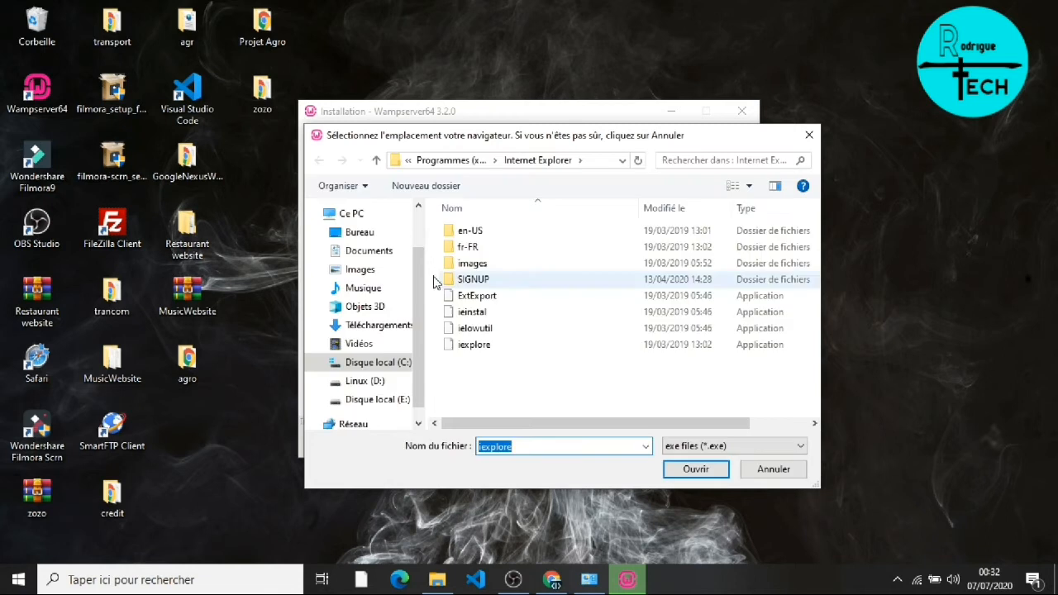
left_click(377, 161)
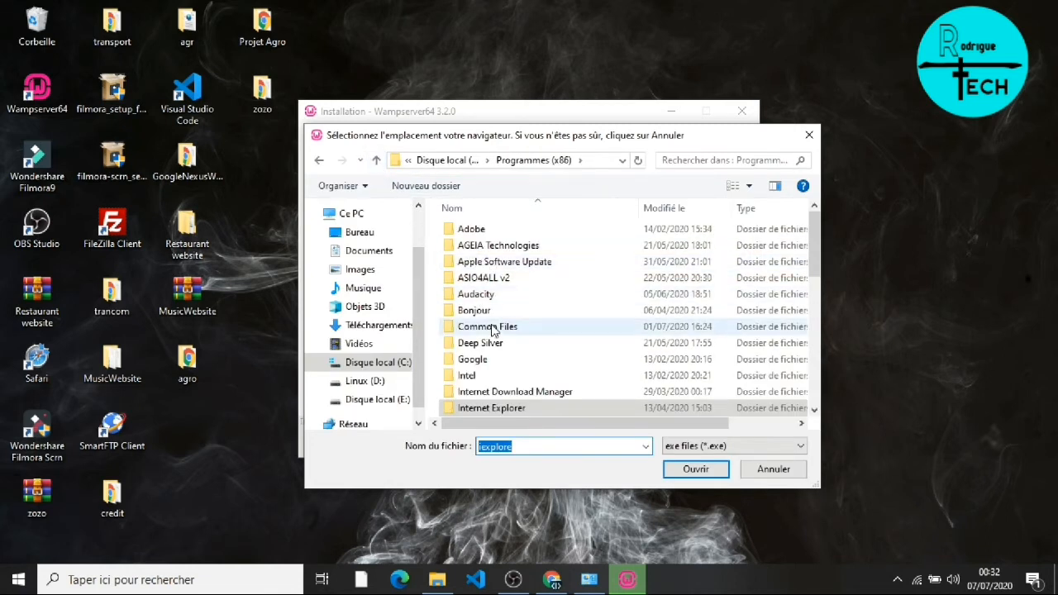
double_click(494, 358)
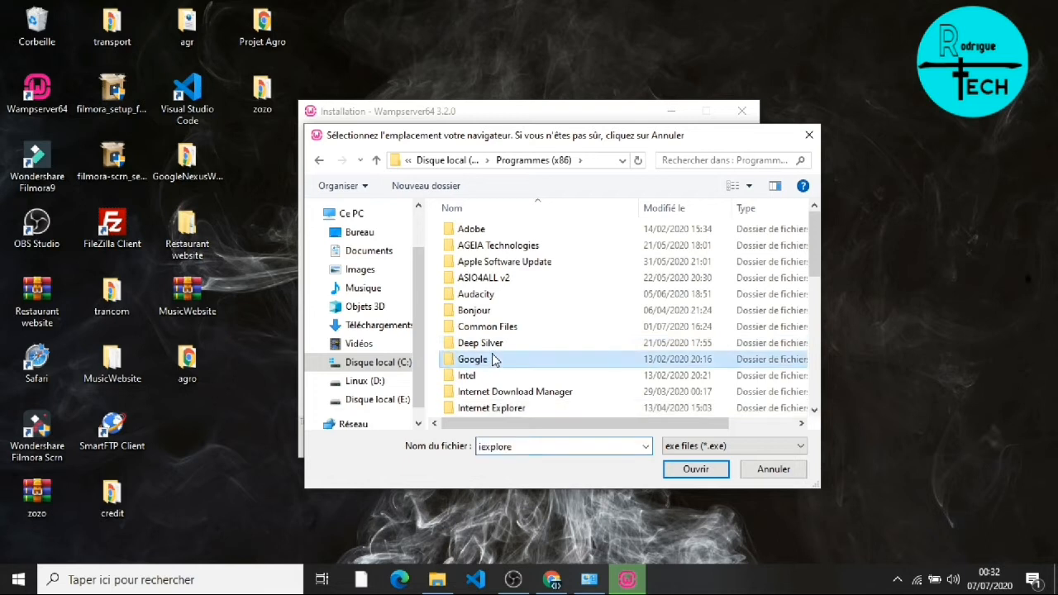
double_click(475, 233)
double_click(511, 234)
left_click(473, 283)
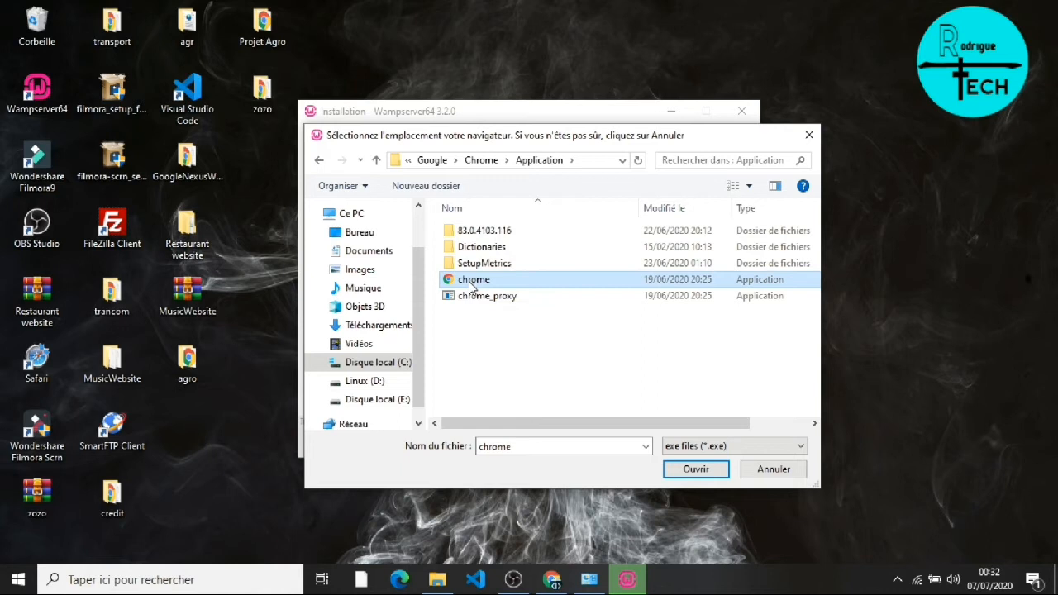
left_click(706, 471)
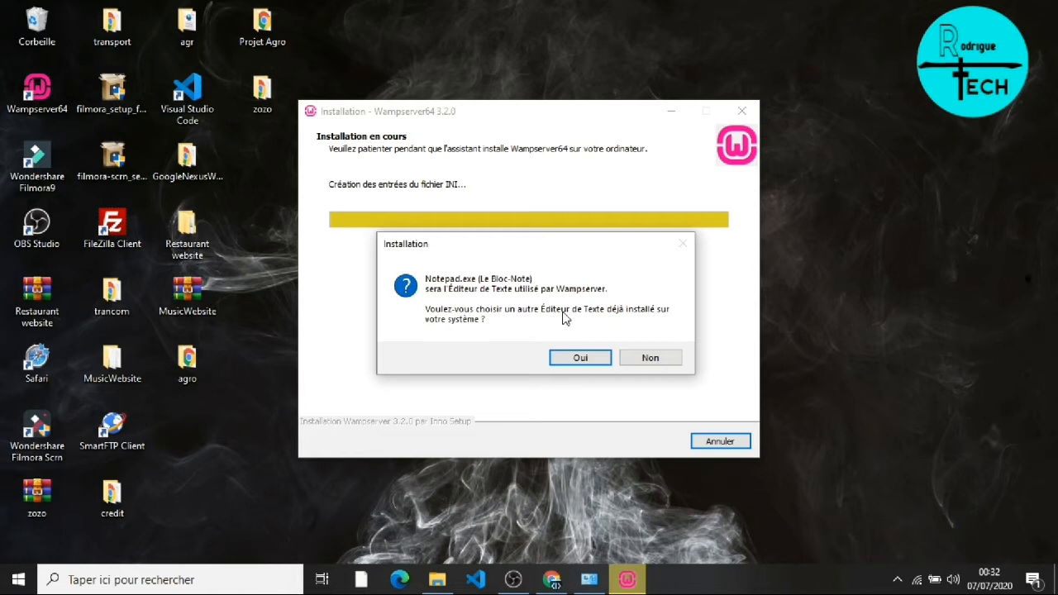
Step: Set Visual Studio Code from the Desktop as the text editor instead of Notepad
left_click(576, 358)
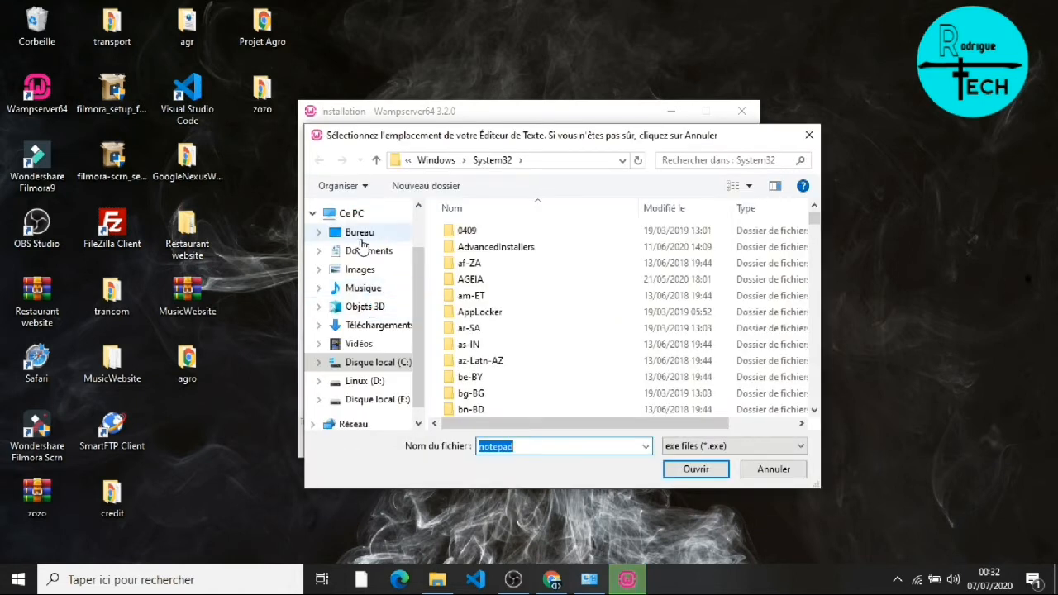
left_click(360, 235)
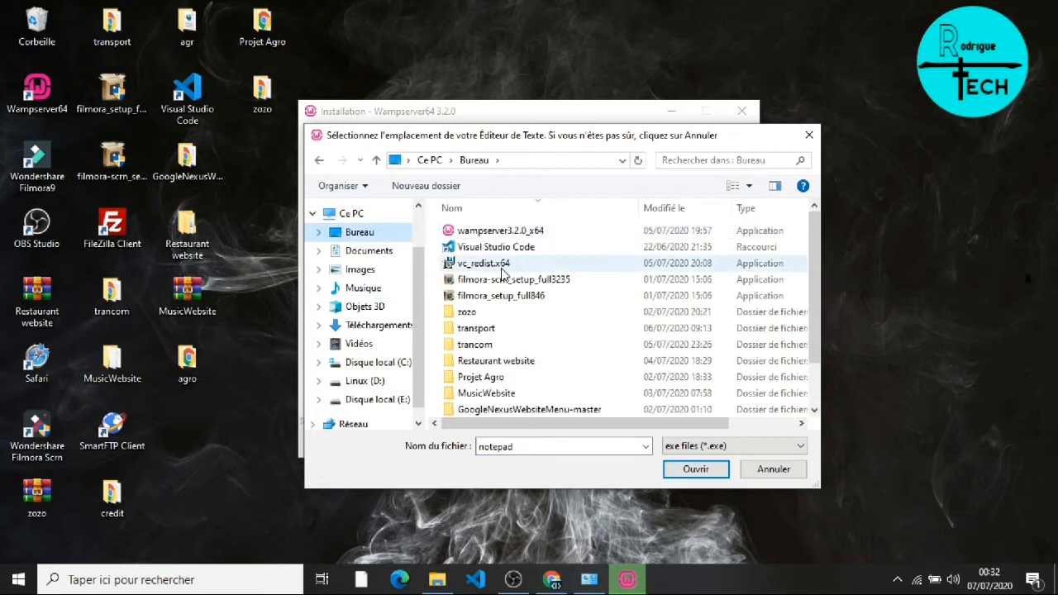
left_click(485, 249)
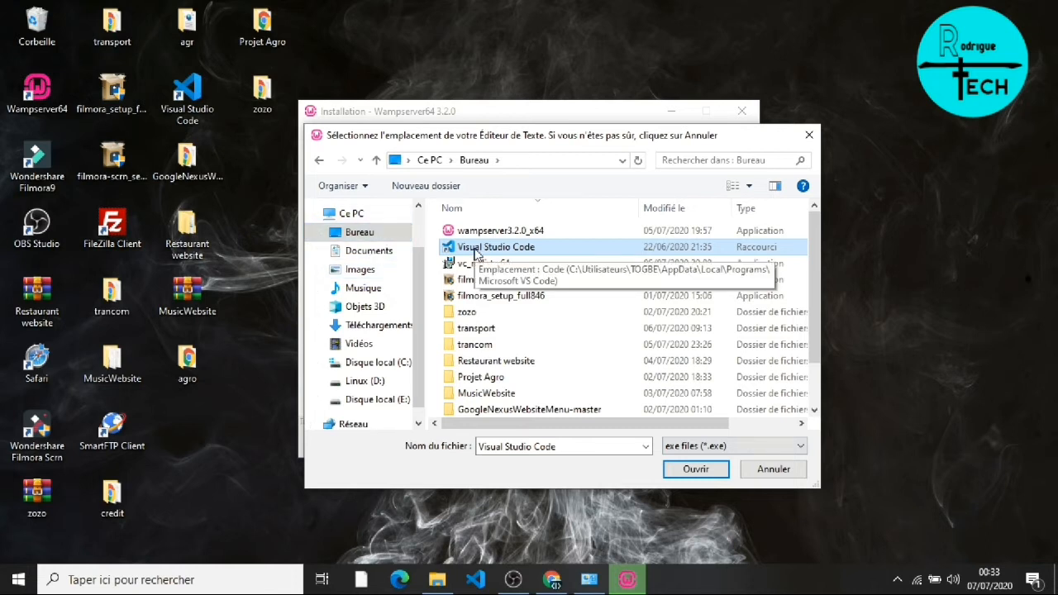
left_click(694, 469)
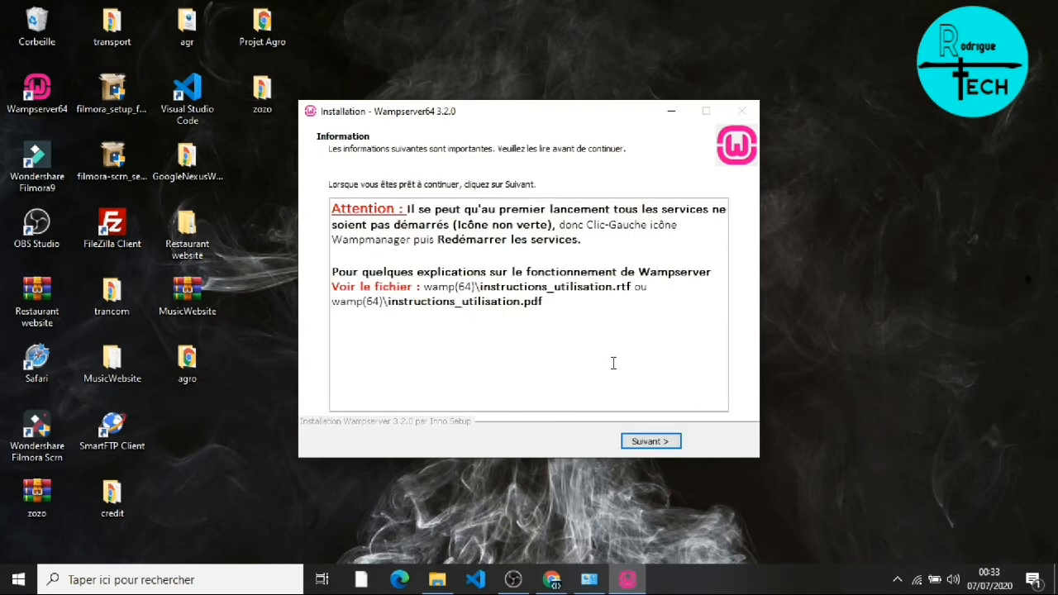
Step: Finish the installer and launch Wampserver64 from its desktop shortcut
left_click(651, 443)
left_click(650, 443)
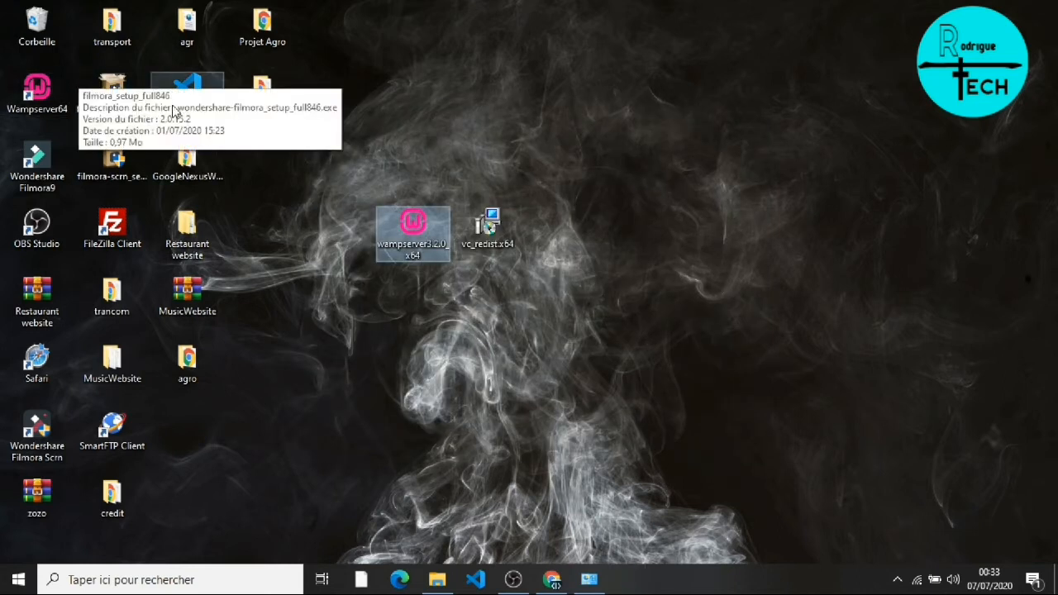
left_click(57, 114)
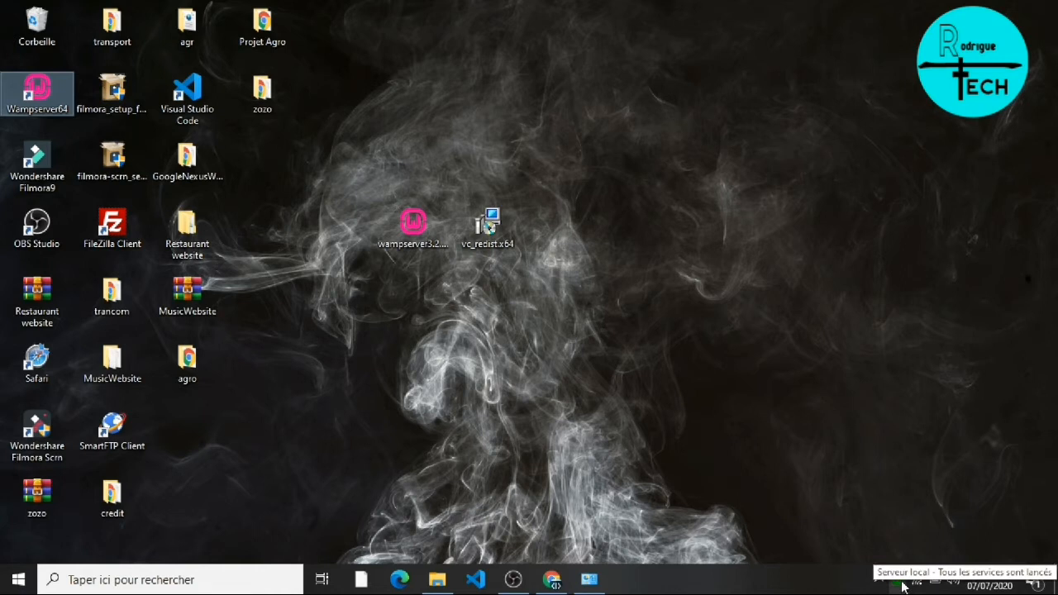
Step: Open Répertoire www from the WampServer tray menu and maximize the Explorer window
left_click(898, 583)
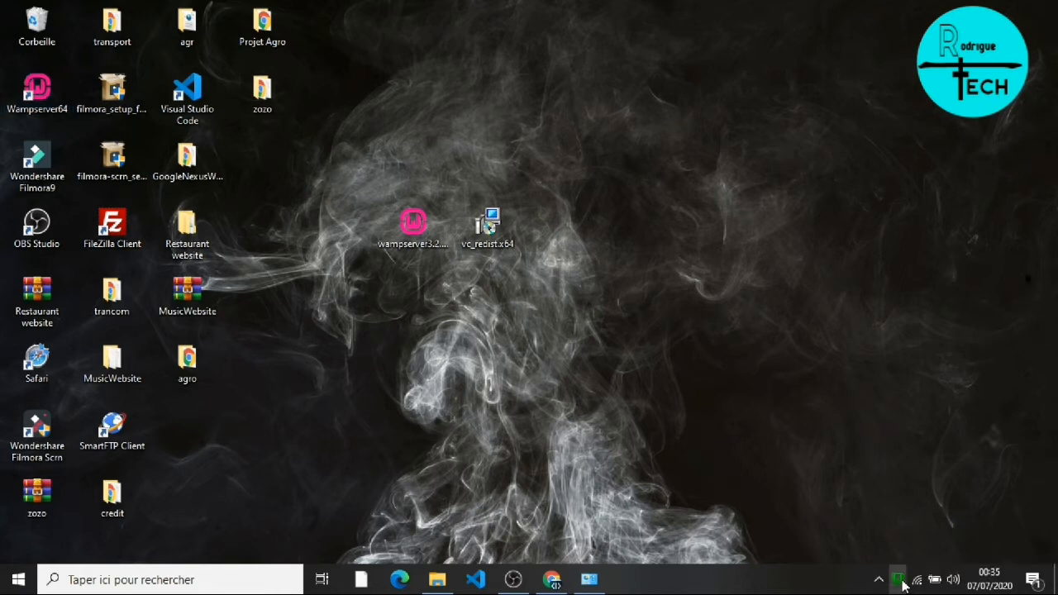
left_click(899, 581)
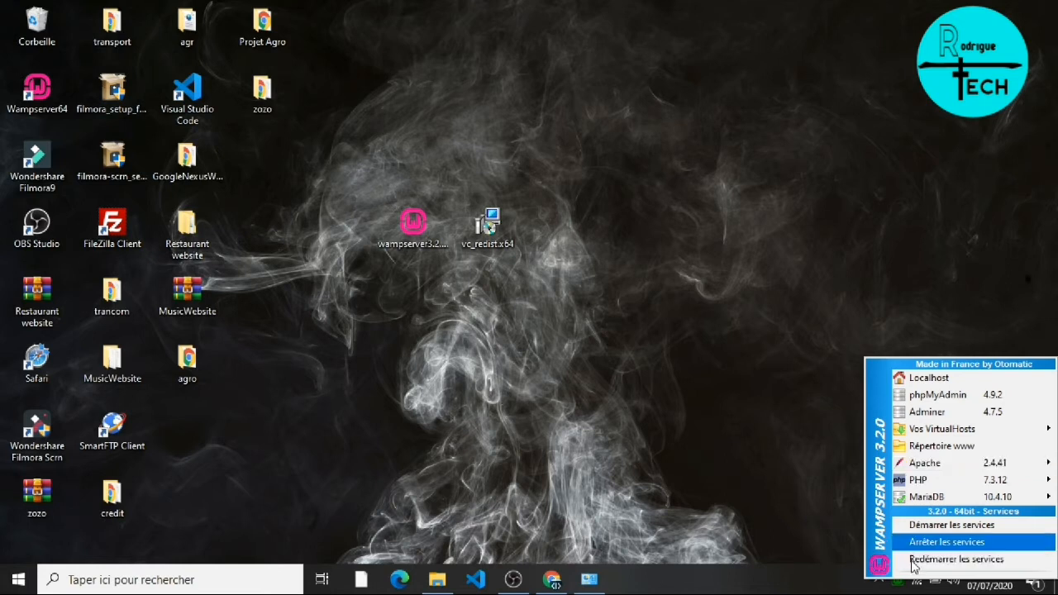
left_click(931, 448)
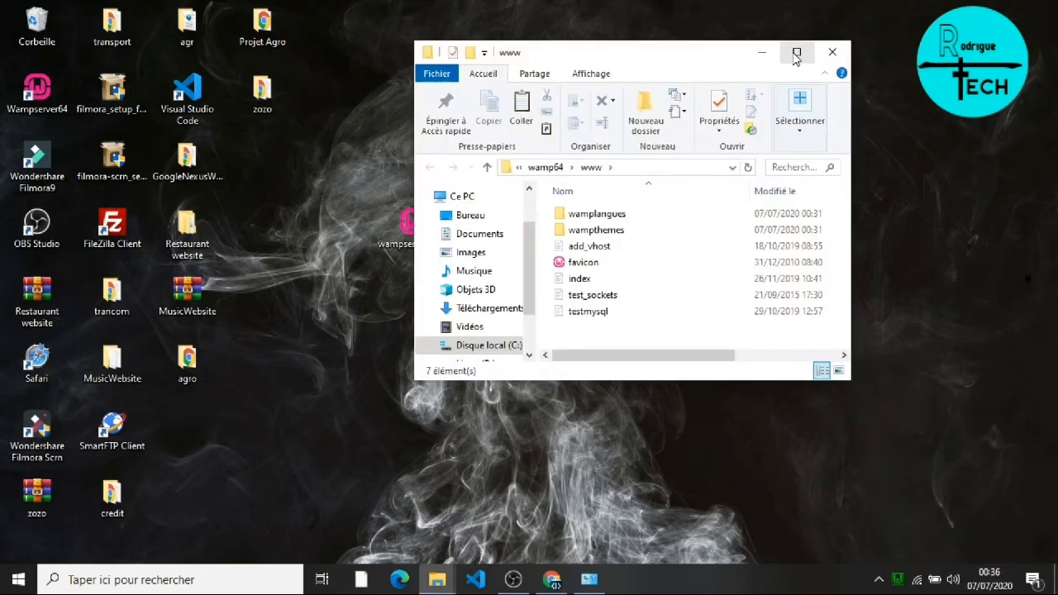
left_click(796, 54)
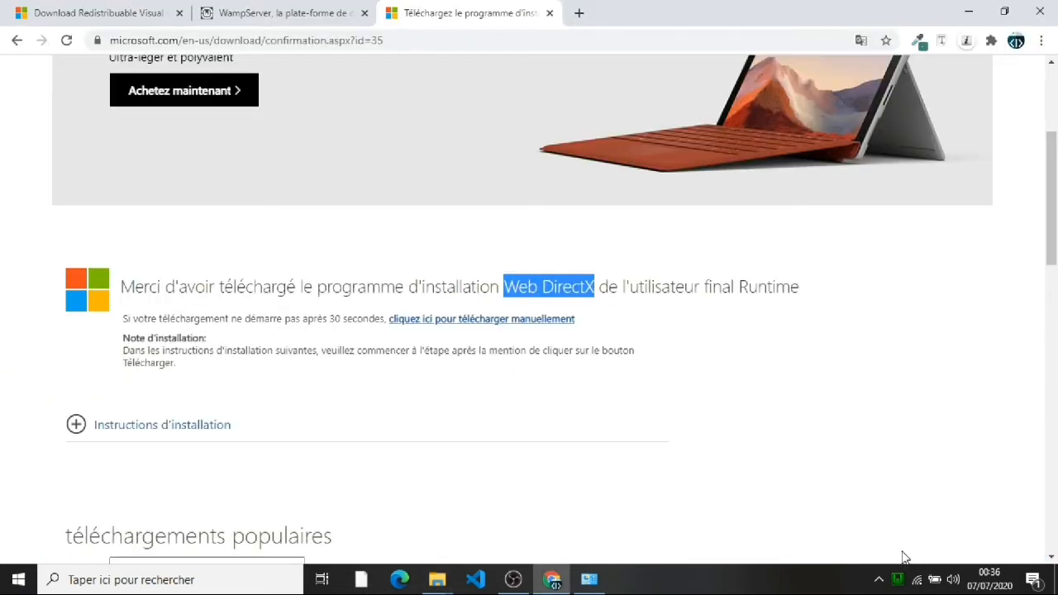
Step: Open Localhost from the WampServer tray menu, then minimize Chrome
left_click(897, 579)
left_click(918, 374)
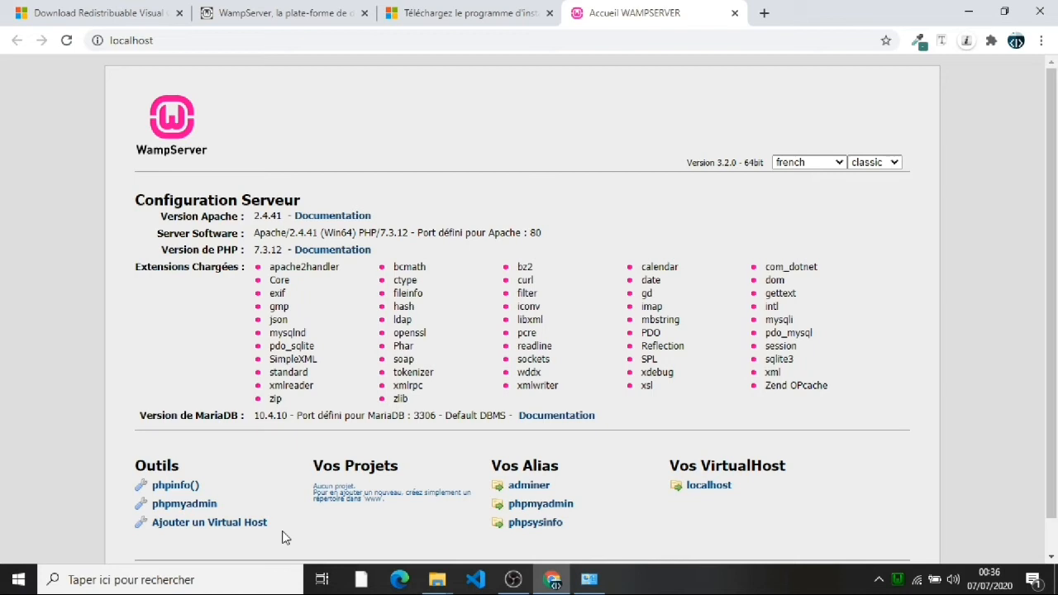
left_click(552, 583)
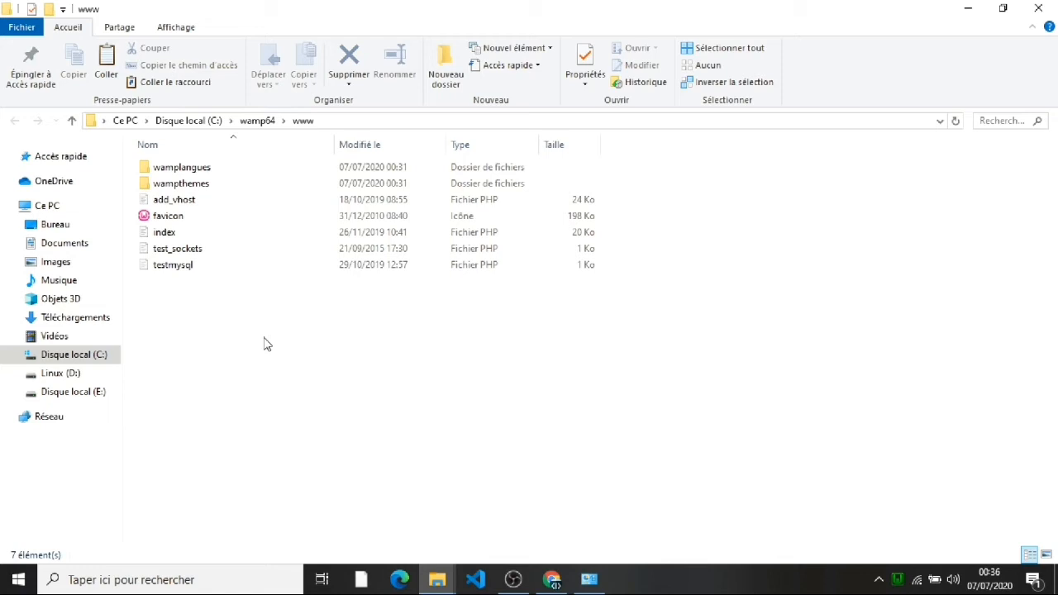
Step: Create a folder named Rdodrigue_tech in www and open it
key("ctrl+shift+n")
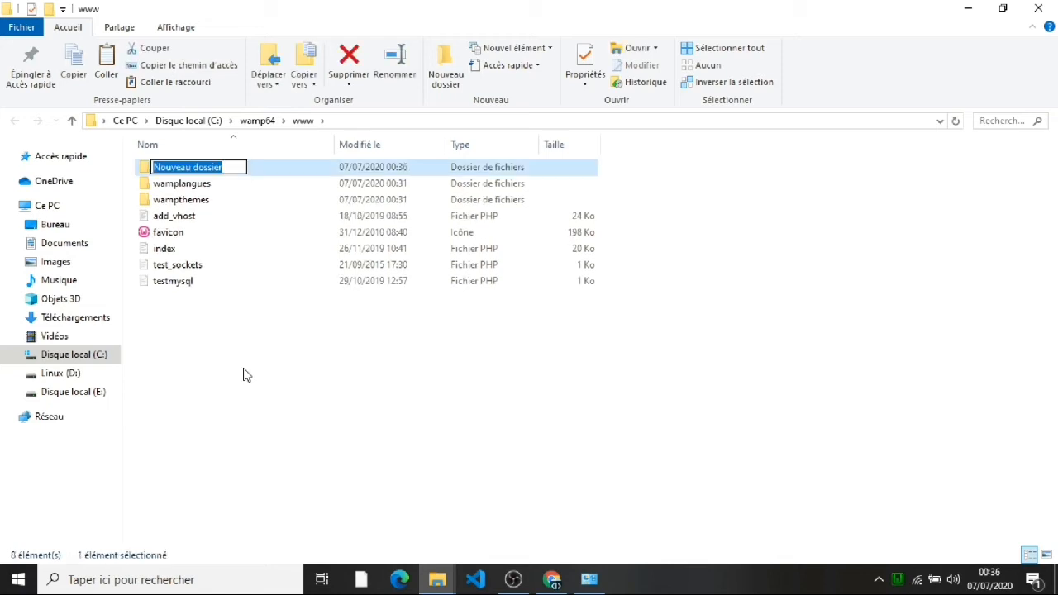
type("ROu")
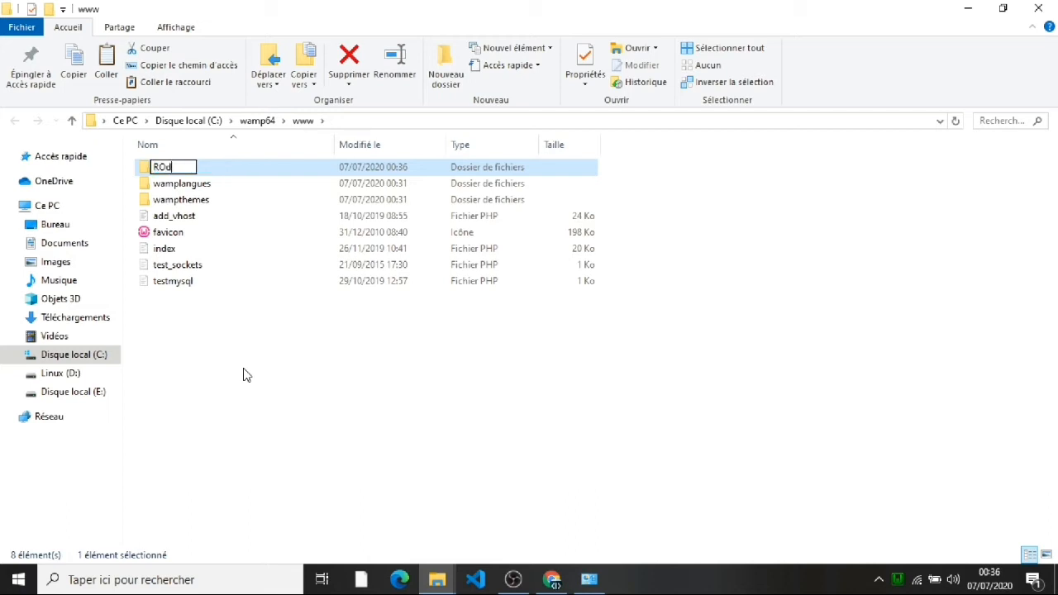
key("BackSpace")
key("BackSpace")
type("dri")
key("Left")
key("Left")
type("odrigue")
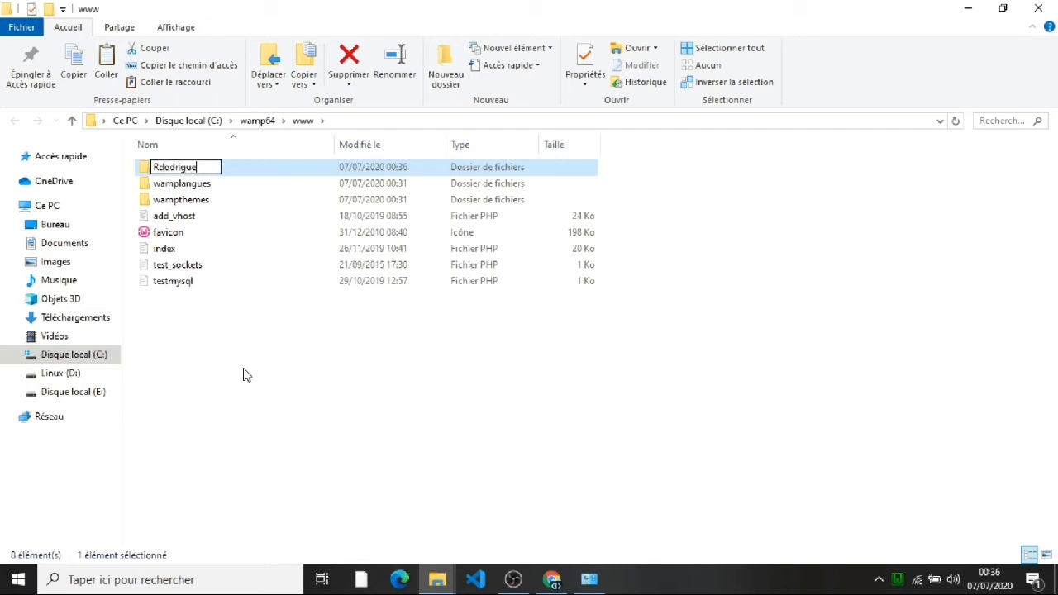
type("_tech")
left_click(248, 377)
left_click(205, 170)
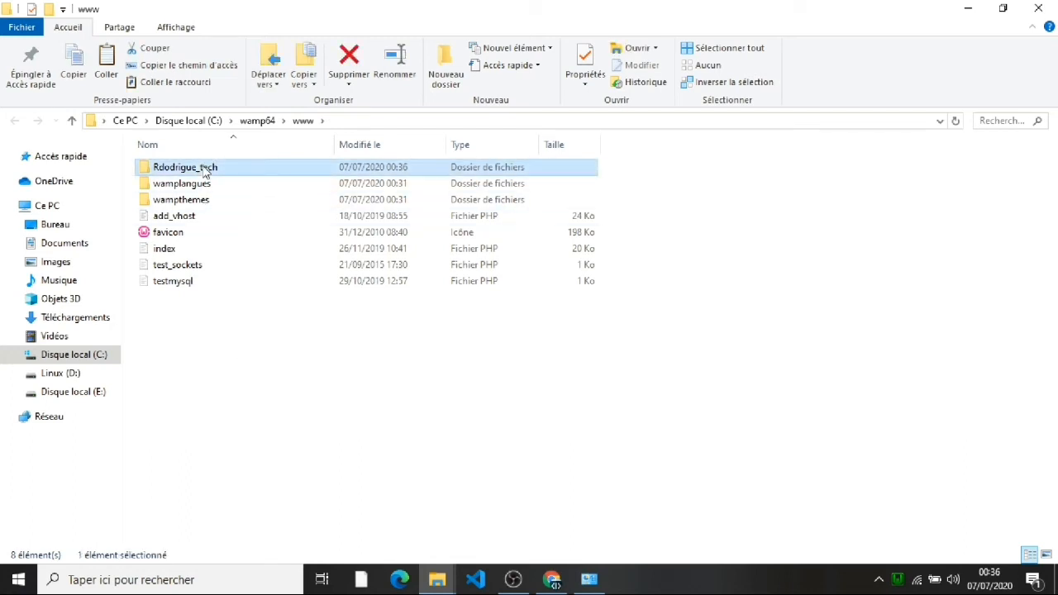
double_click(205, 170)
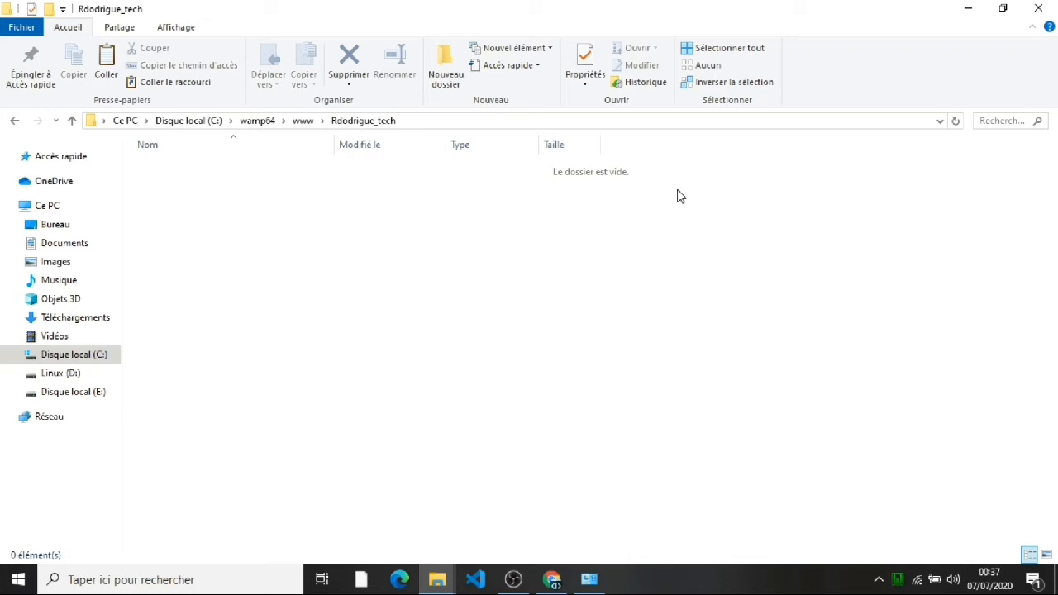
Step: Reload the localhost page in Chrome and start typing '/' after localhost in the address bar
left_click(552, 581)
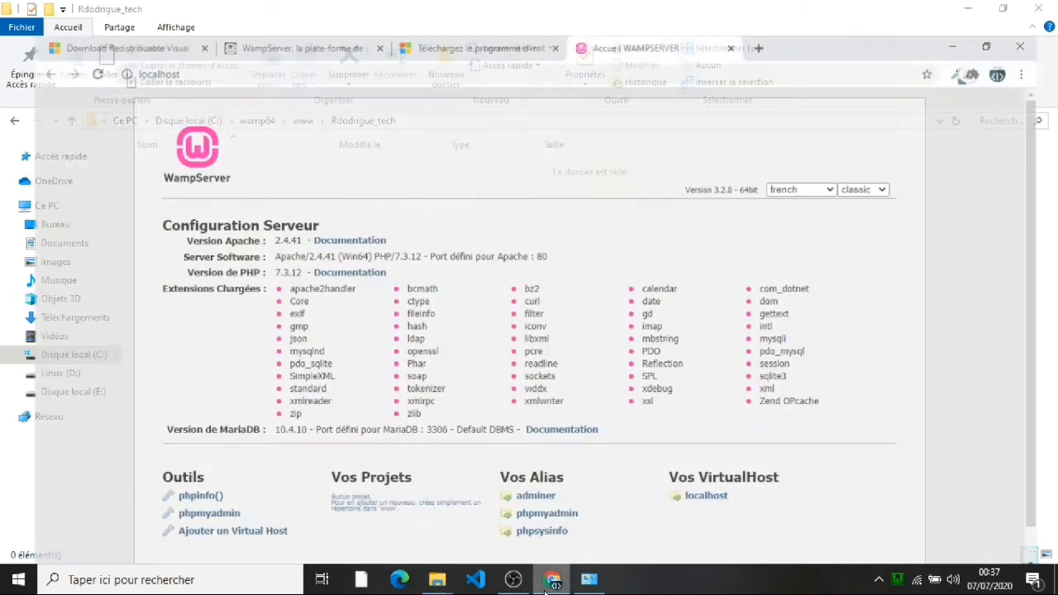
left_click(65, 41)
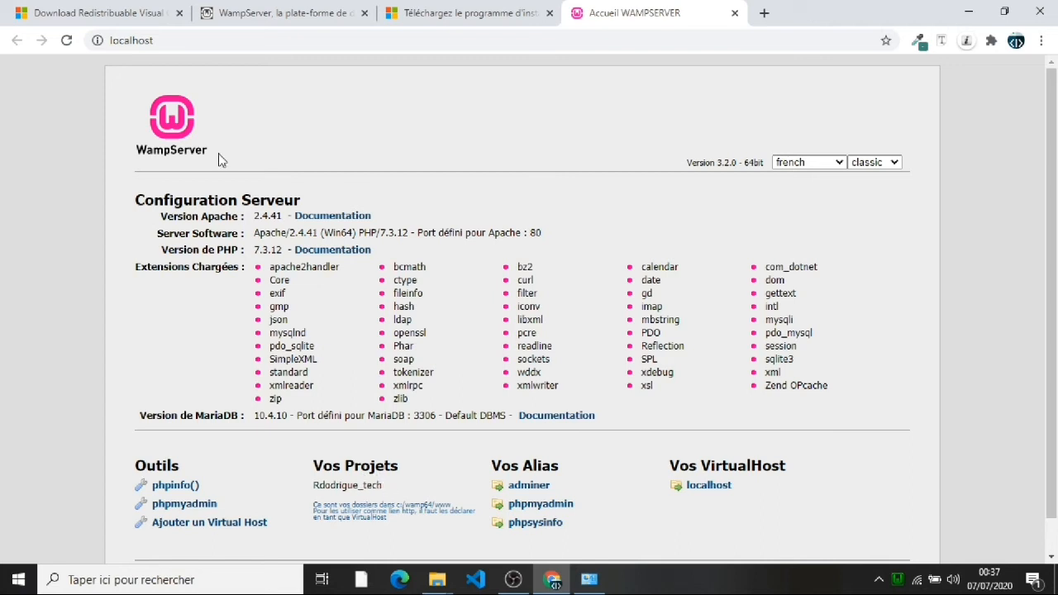
left_click(167, 40)
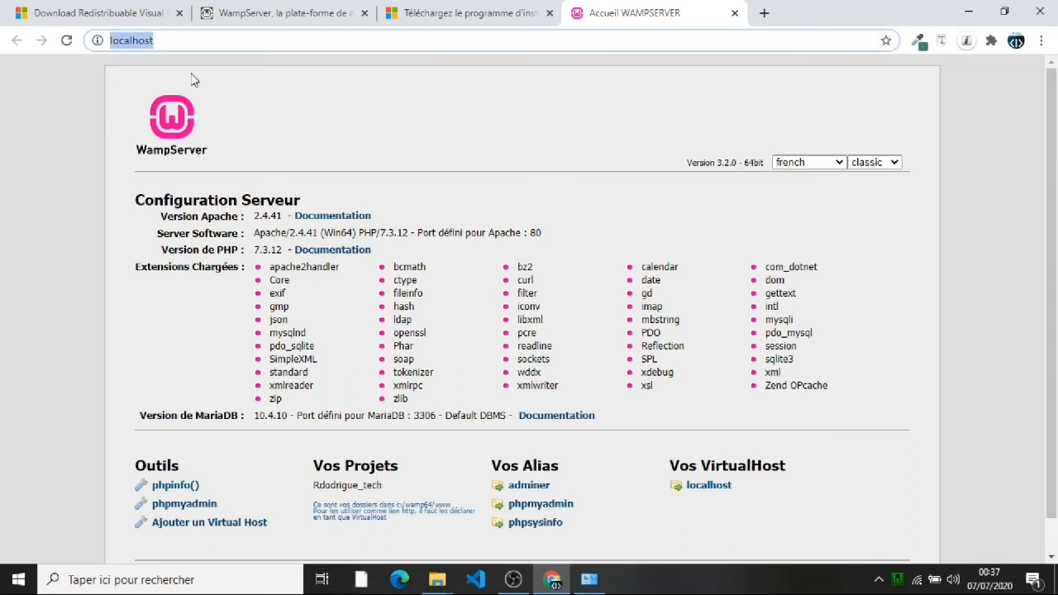
left_click(191, 76)
left_click(191, 39)
left_click(191, 39)
type("/")
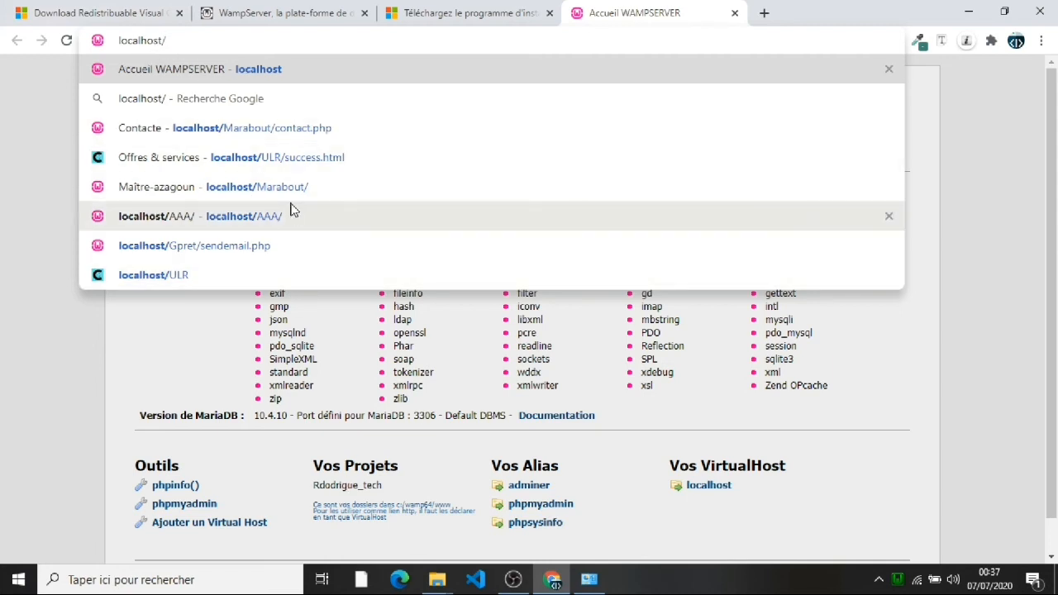
Step: Go to localhost/Rdodrigue_tech, then open the WampServer tray menu
type("Rd")
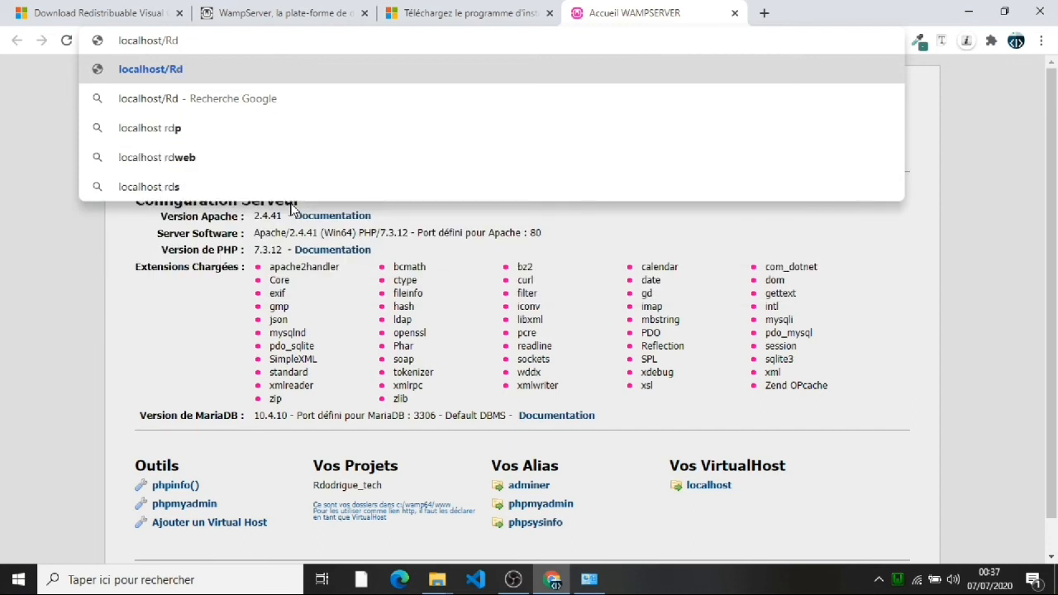
type("o")
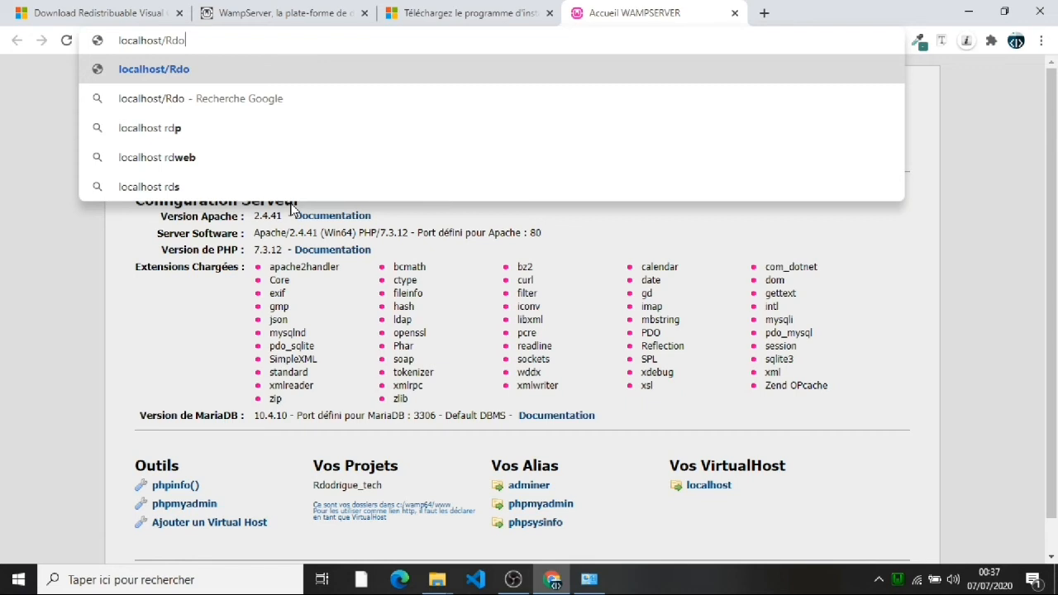
type("drigue")
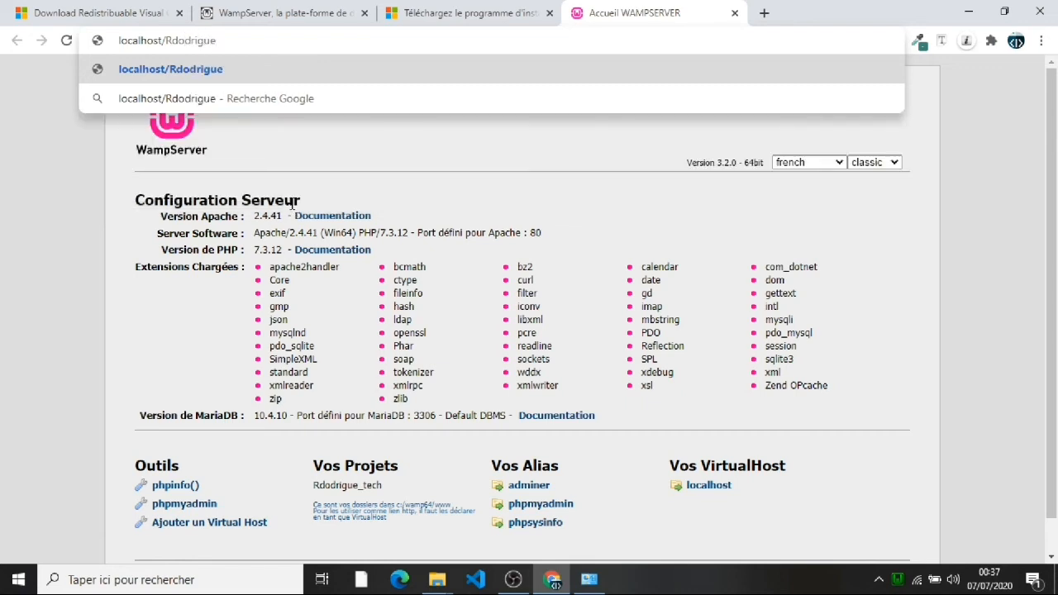
type("_tech")
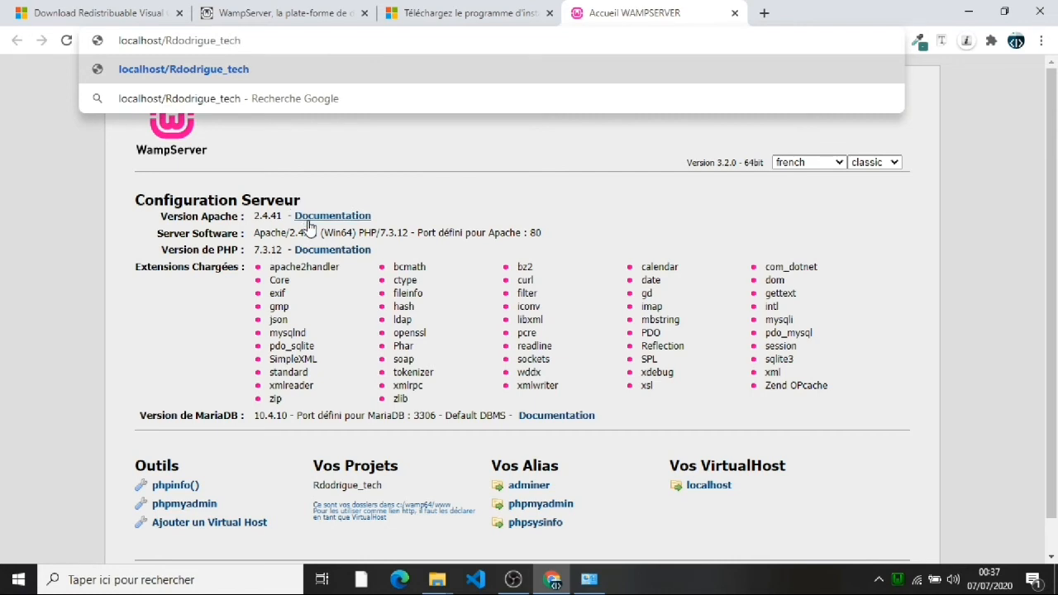
left_click(333, 70)
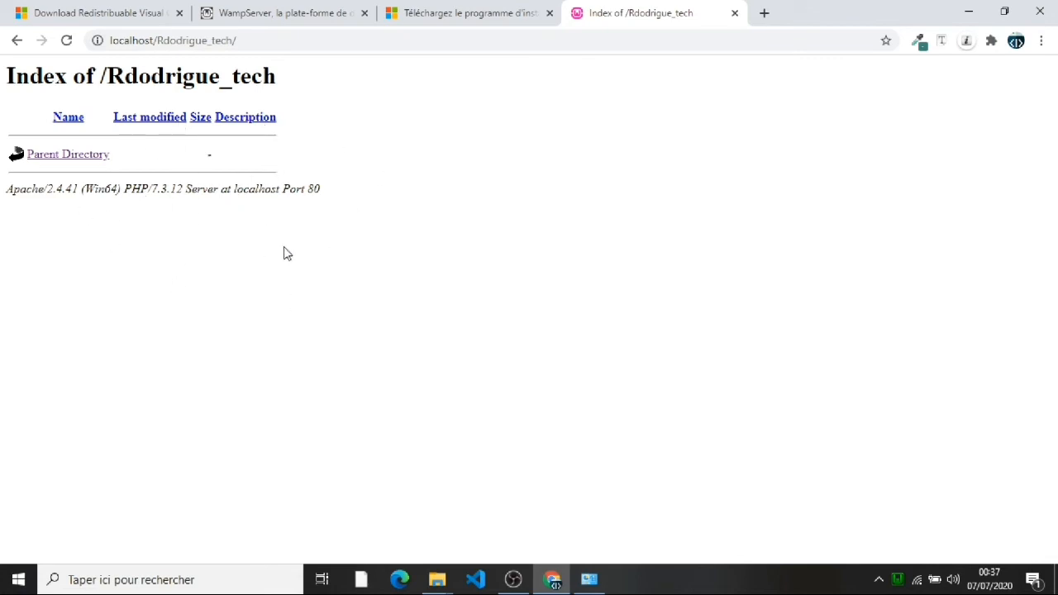
left_click(897, 579)
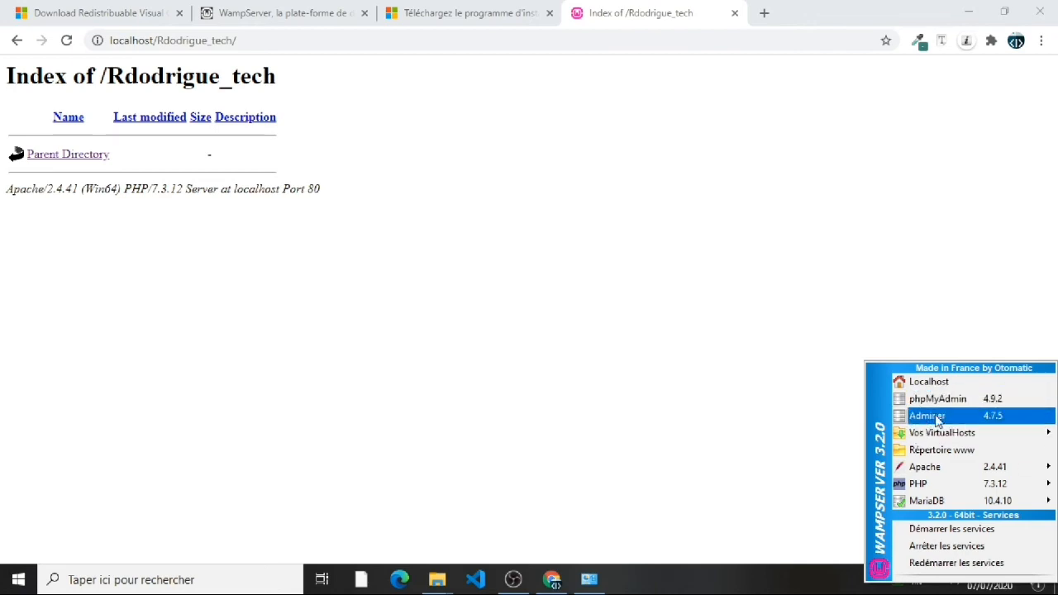
Step: Open Répertoire www from the tray menu, then switch to Visual Studio Code
mouse_move(933, 432)
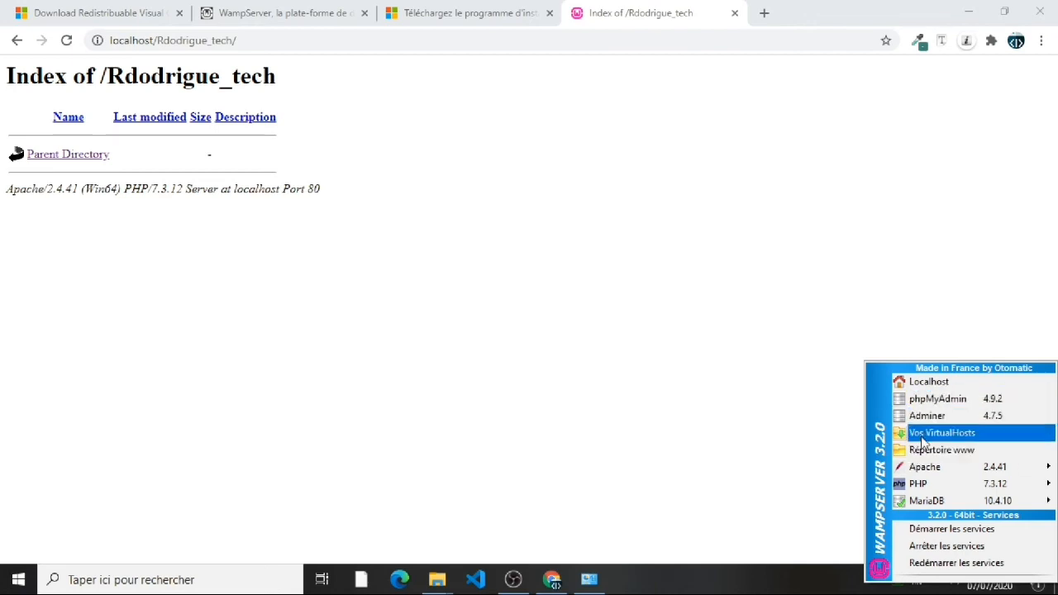
left_click(931, 449)
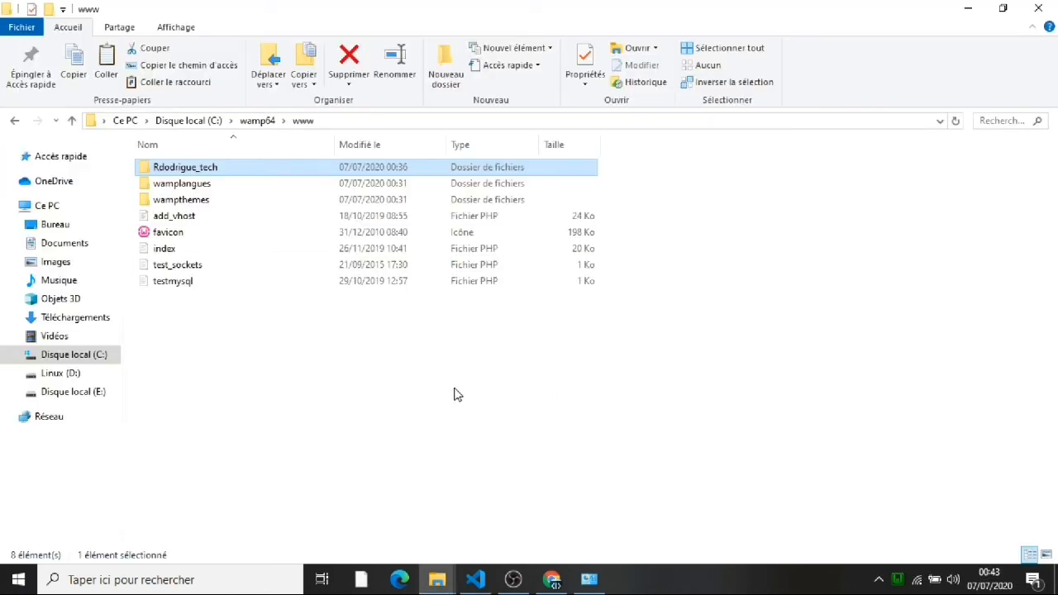
left_click(475, 579)
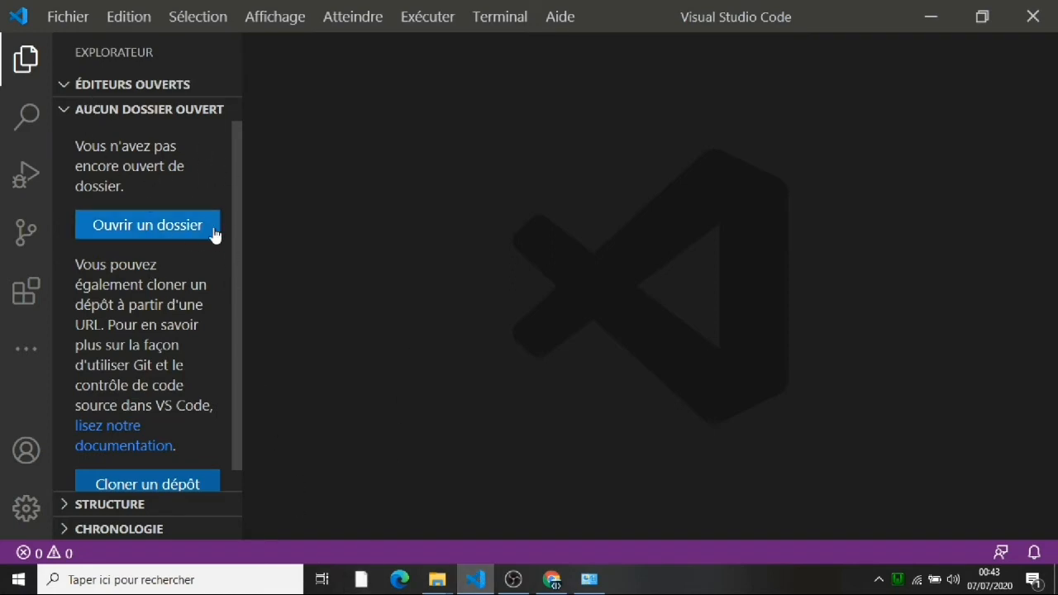
Step: Open the folder C:\wamp64\www\Rdodrigue_tech as the Visual Studio Code workspace
left_click(141, 227)
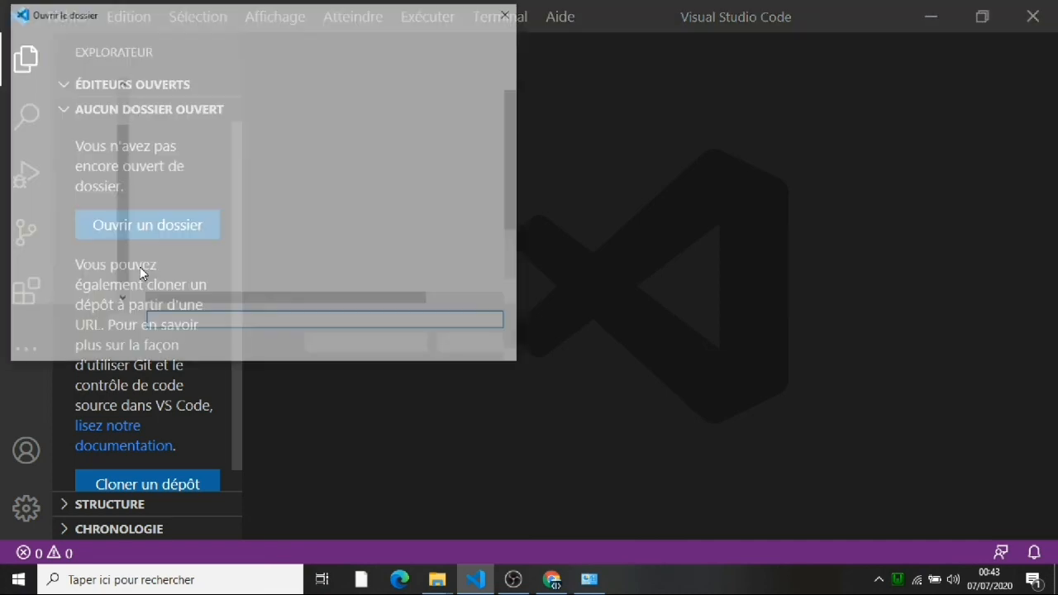
scroll(123, 250, "down", 1)
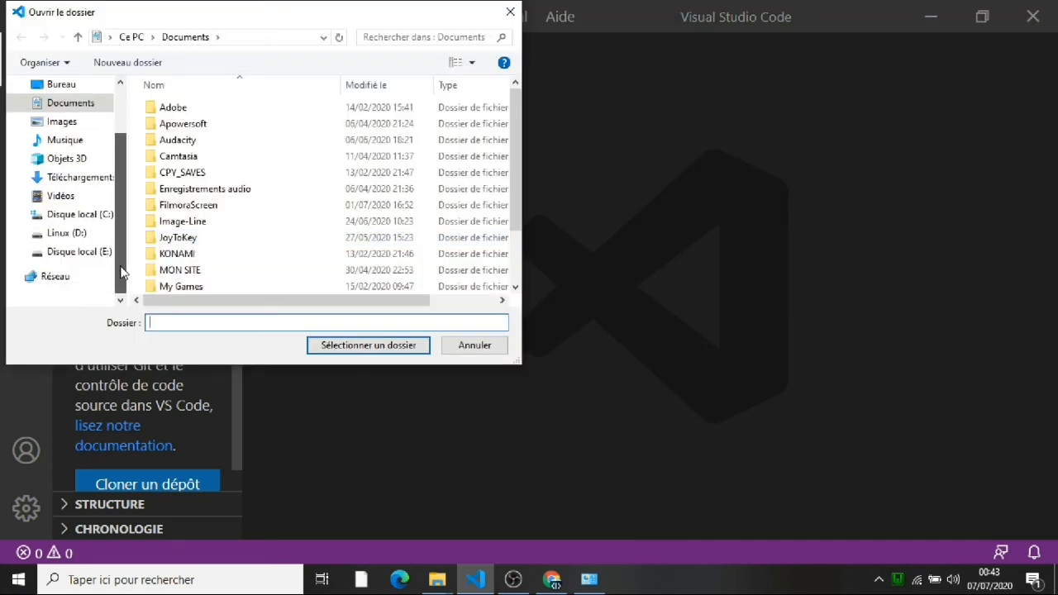
left_click(105, 221)
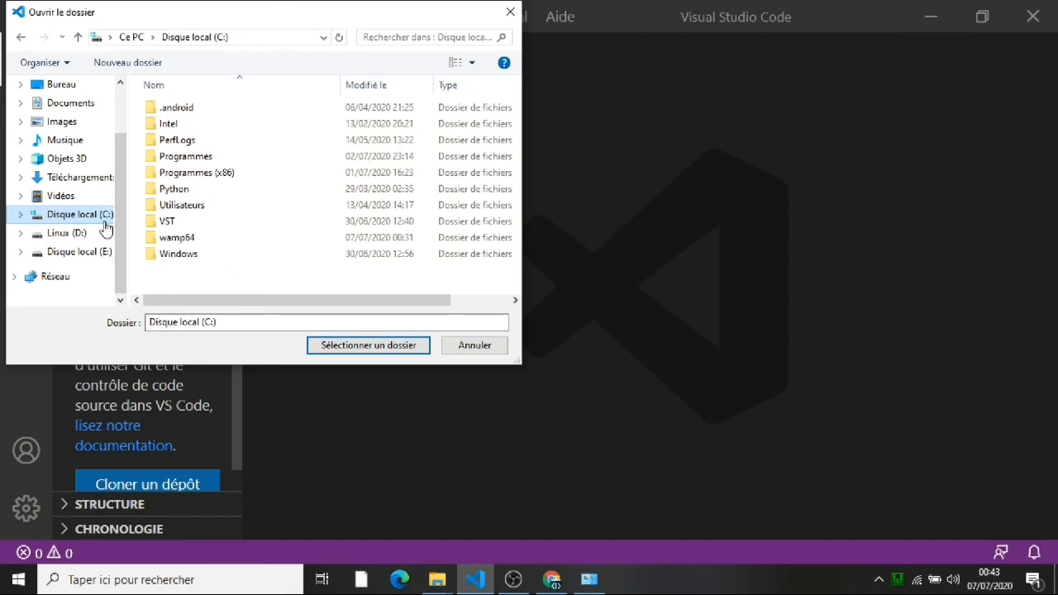
left_click(186, 238)
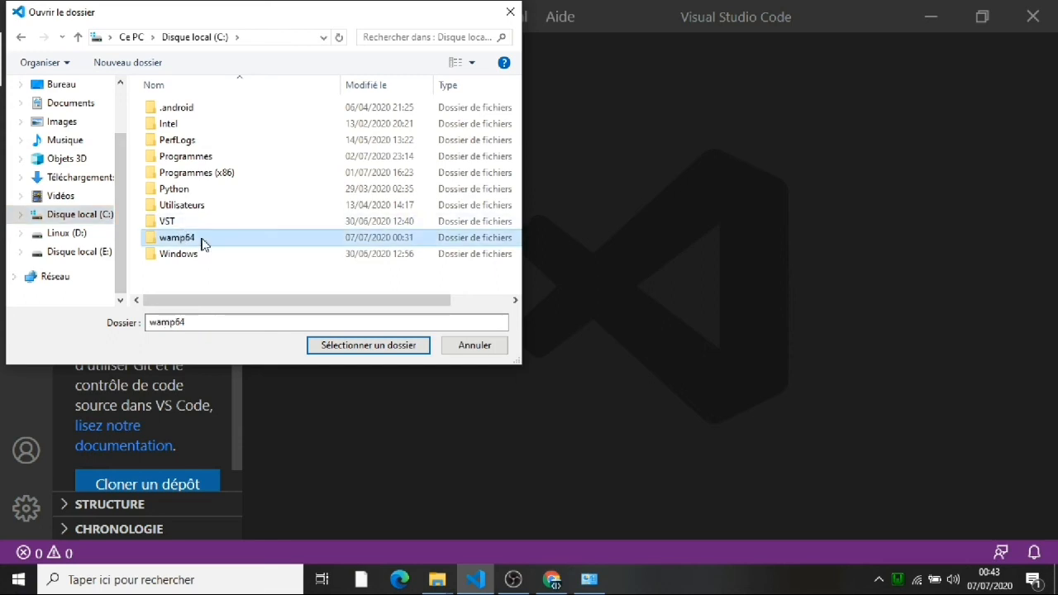
double_click(195, 242)
left_click(200, 240)
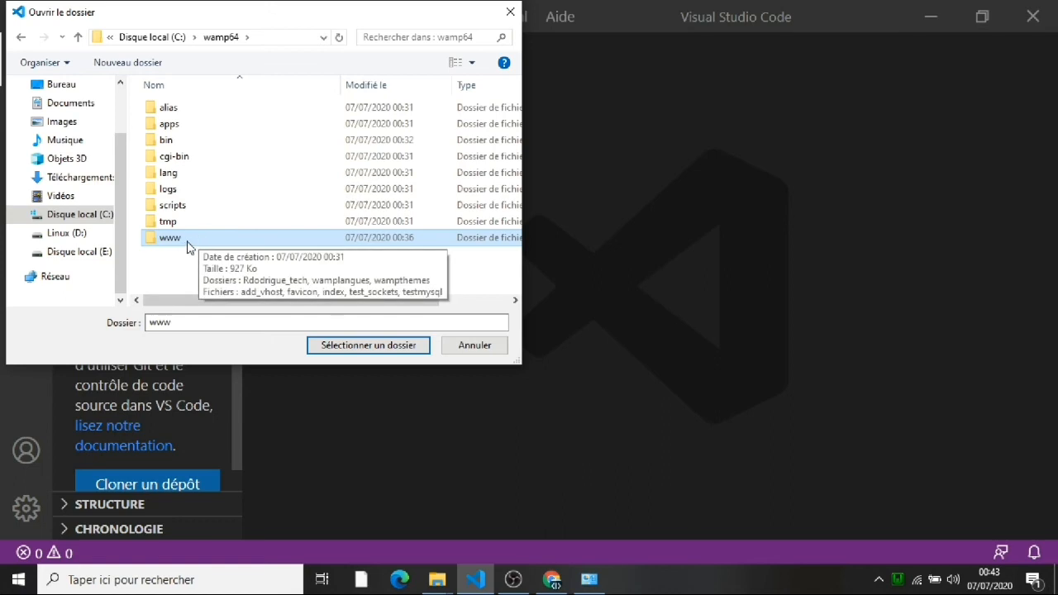
double_click(189, 246)
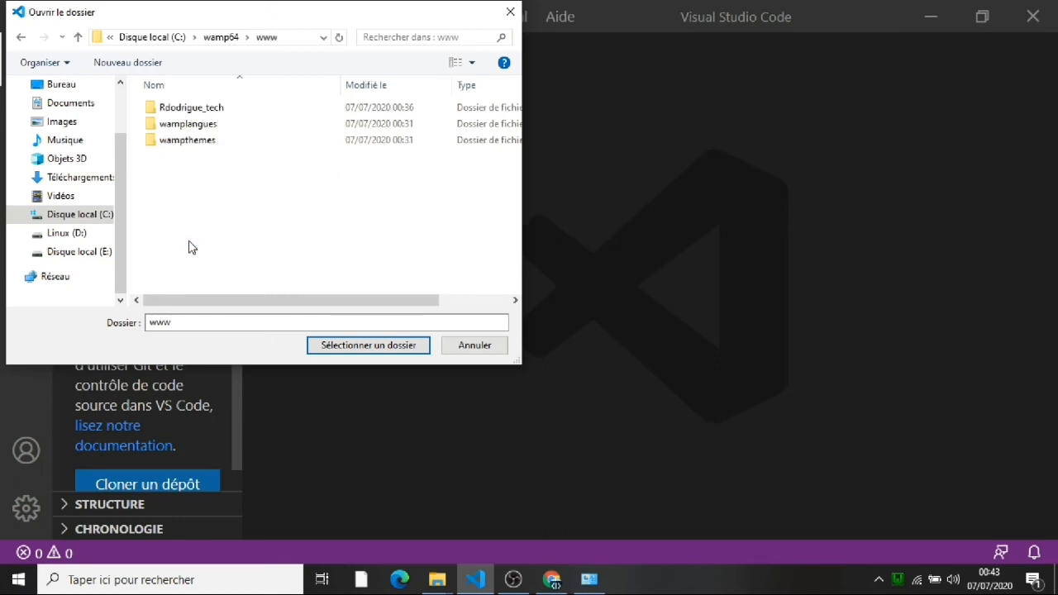
left_click(232, 111)
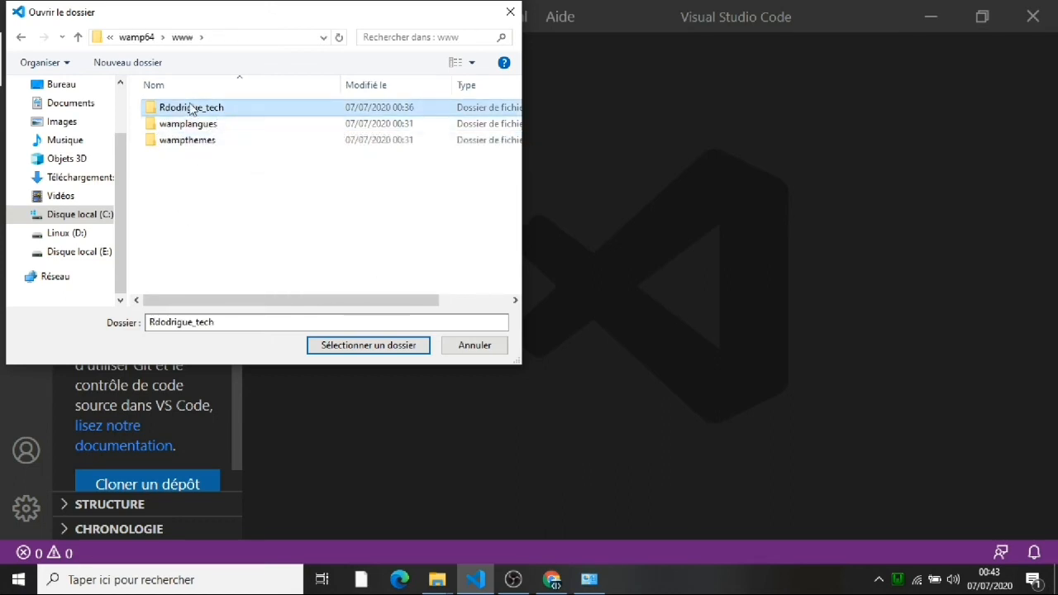
left_click(323, 345)
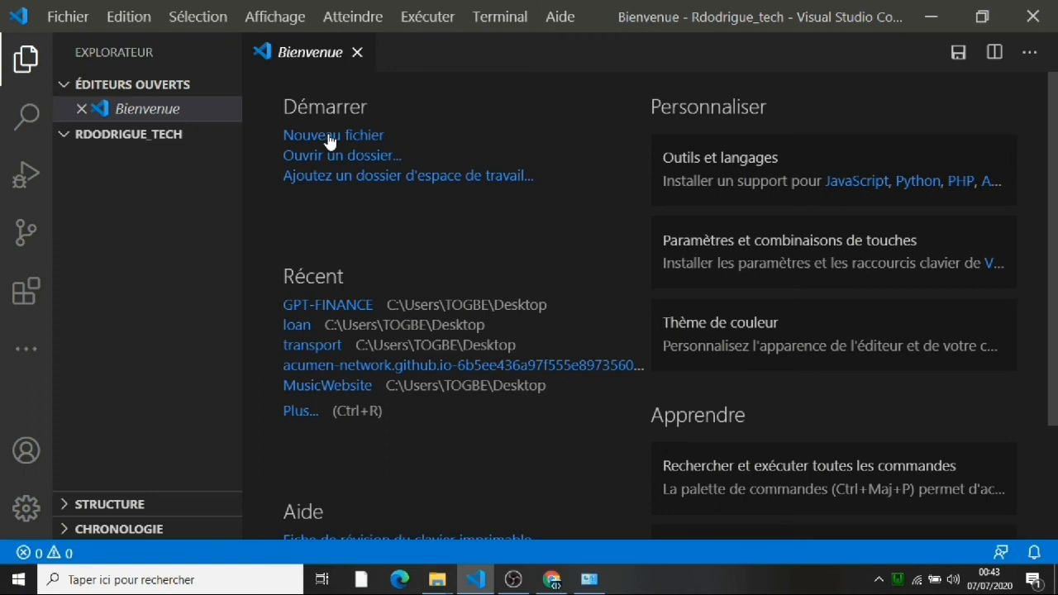
Step: Create a new empty file named index.html in Rdodrigue_tech, correcting the typo 'index.htlm'
left_click(133, 134)
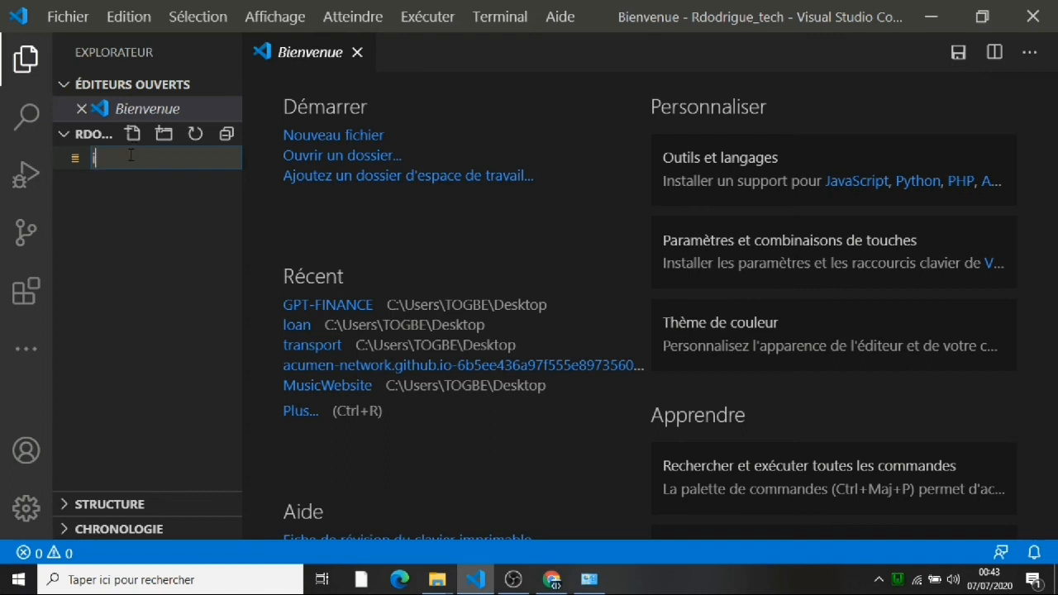
type("index.")
type("htlm")
key("BackSpace")
key("BackSpace")
type("ml")
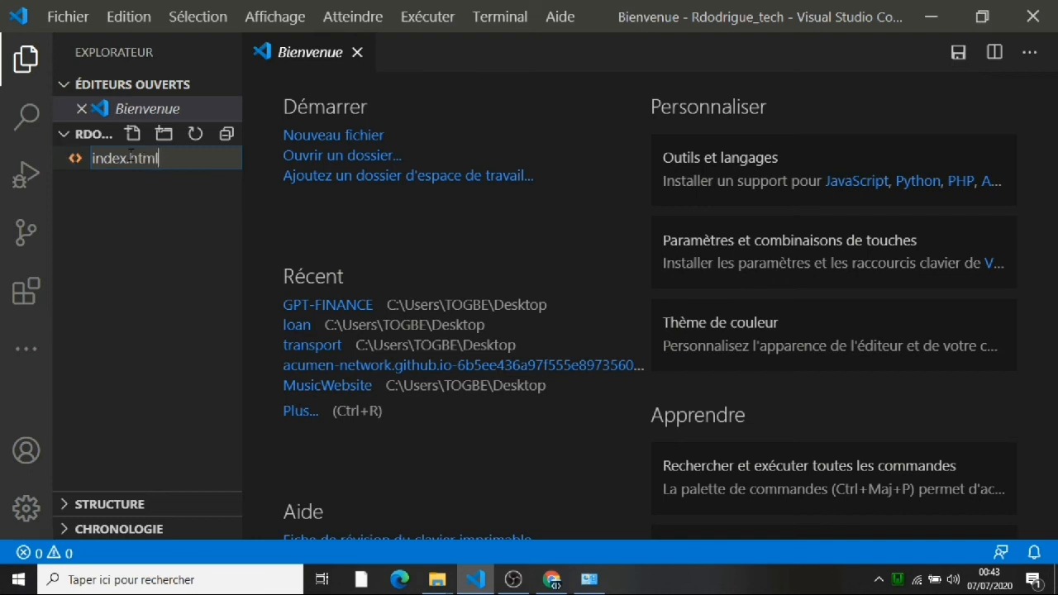
left_click(123, 253)
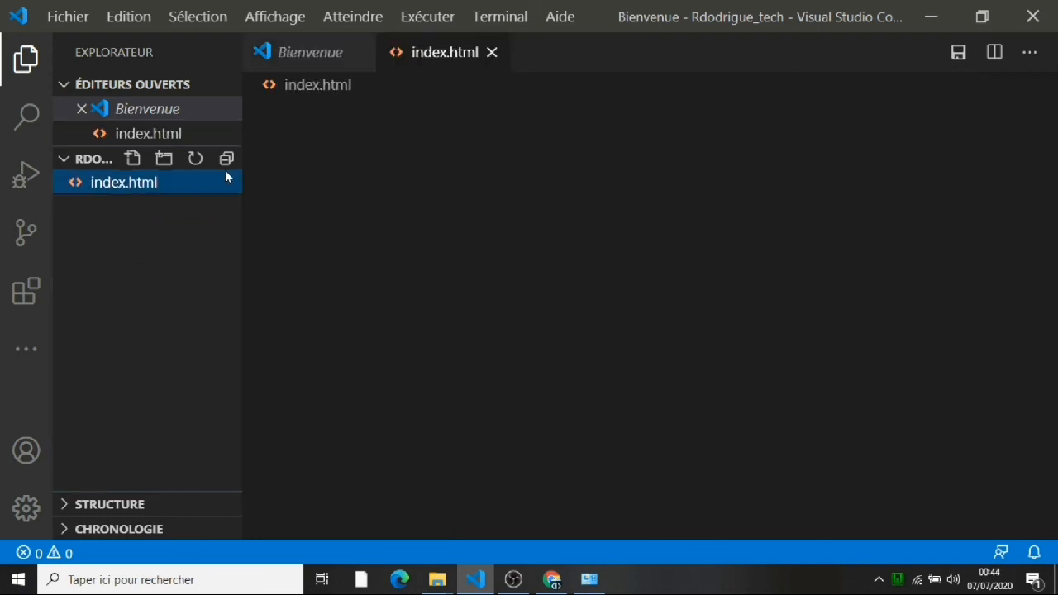
Step: Close the Bienvenue welcome tab and dismiss the about window that popped up
left_click(358, 53)
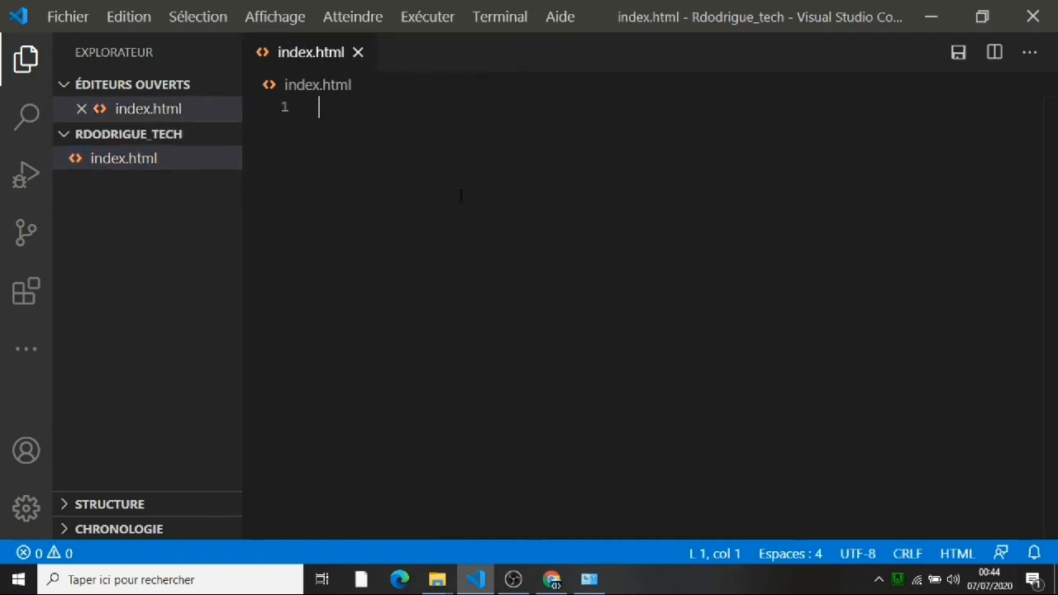
left_click(593, 580)
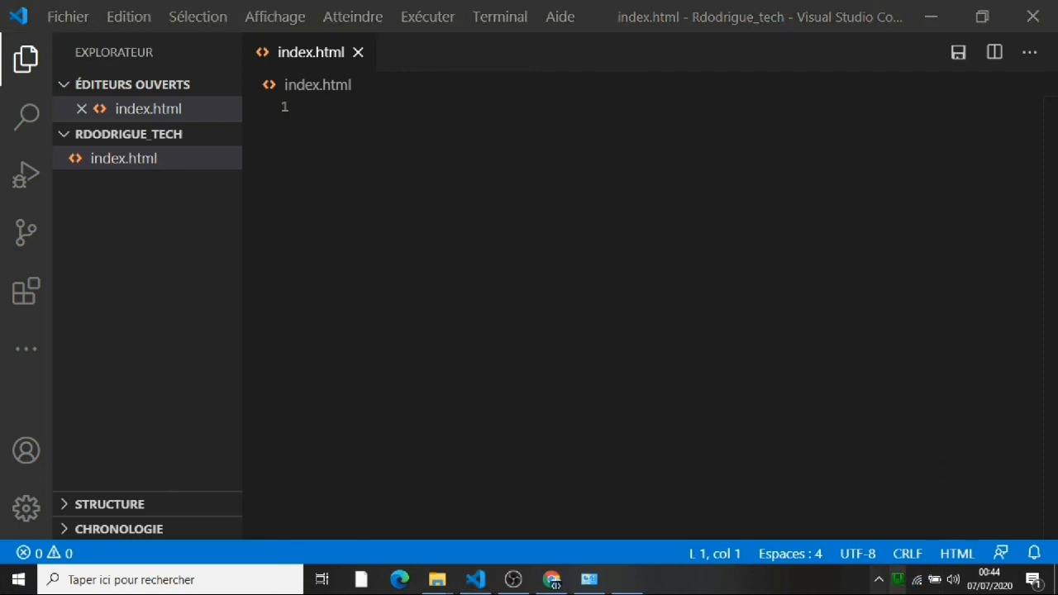
left_click(779, 112)
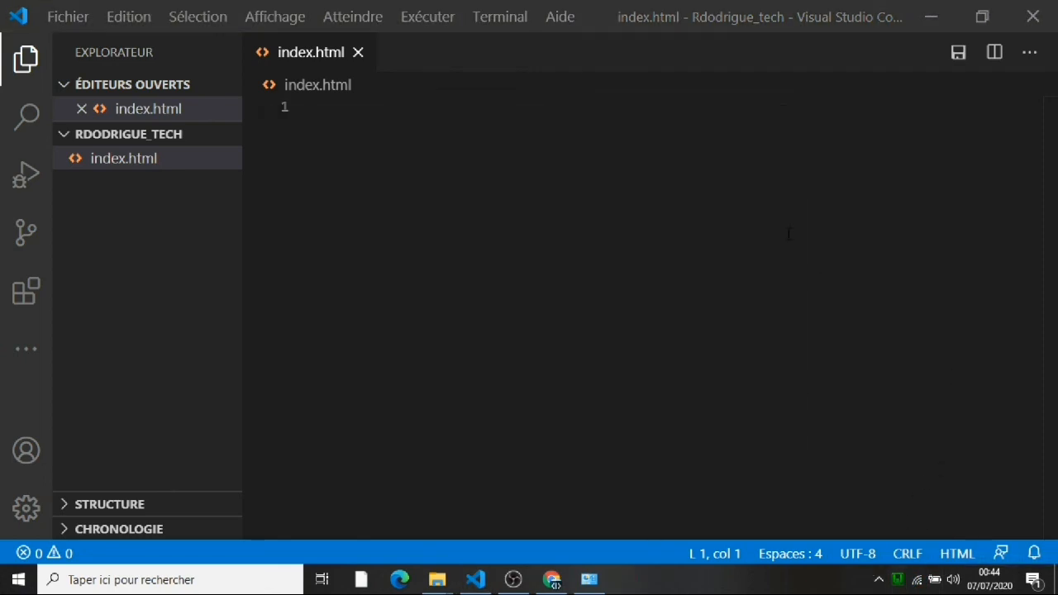
Step: Reload localhost/Rdodrigue_tech/ in Chrome to show the blank index.html, then return to VS Code
left_click(897, 578)
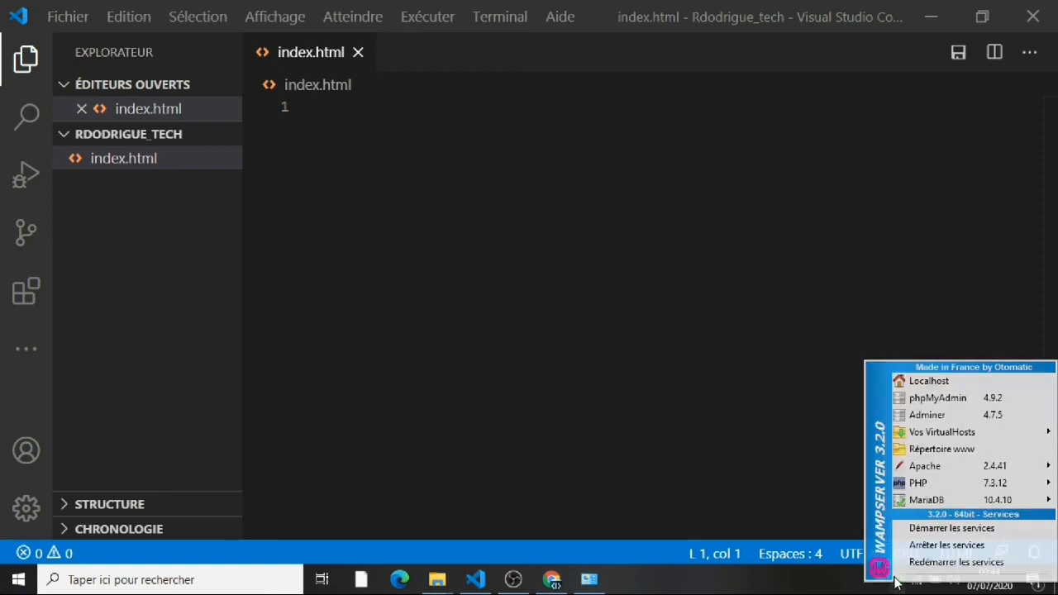
left_click(929, 380)
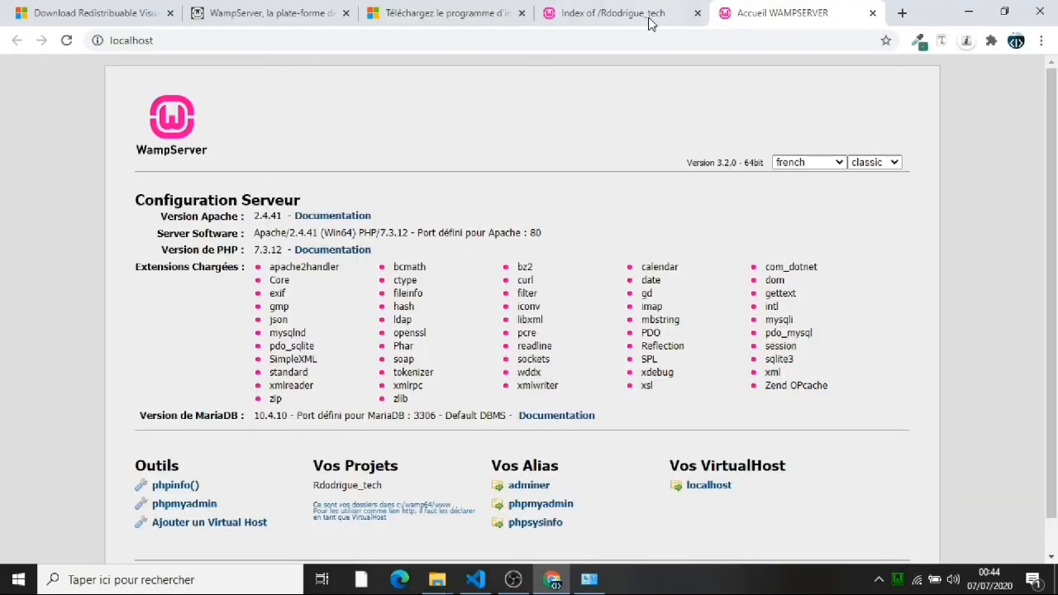
left_click(620, 15)
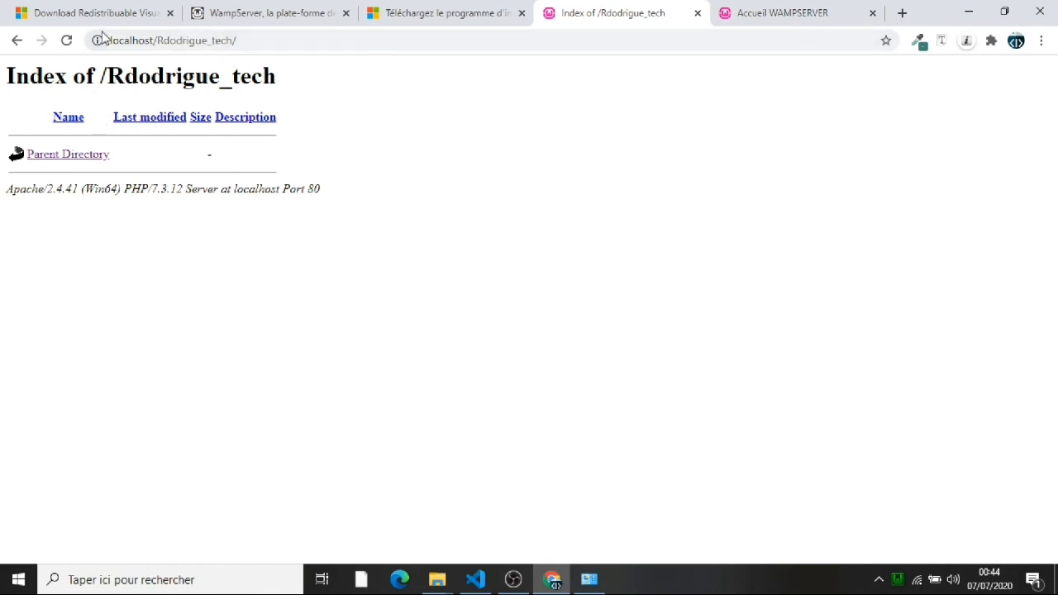
left_click(66, 41)
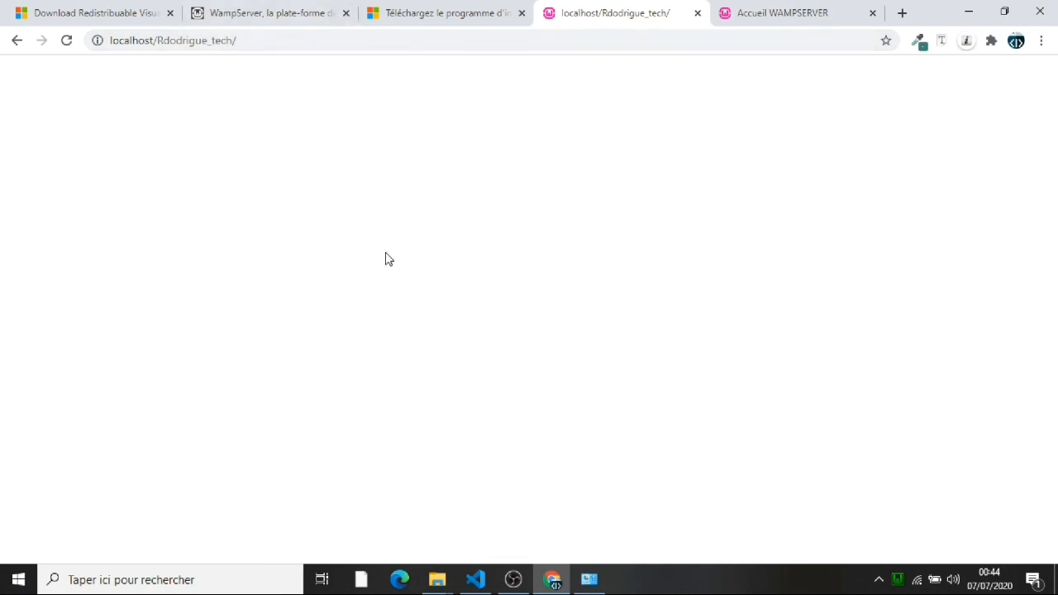
left_click(475, 578)
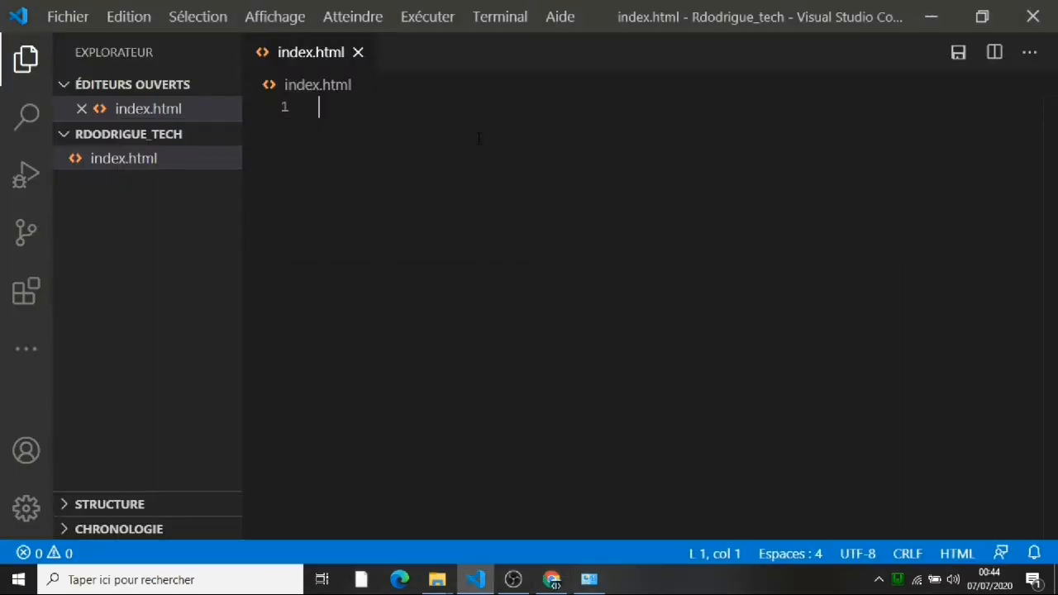
Step: Write 'bonjour' in index.html, save it, and reload localhost/Rdodrigue_tech/ in Chrome to see it
type("bonjou")
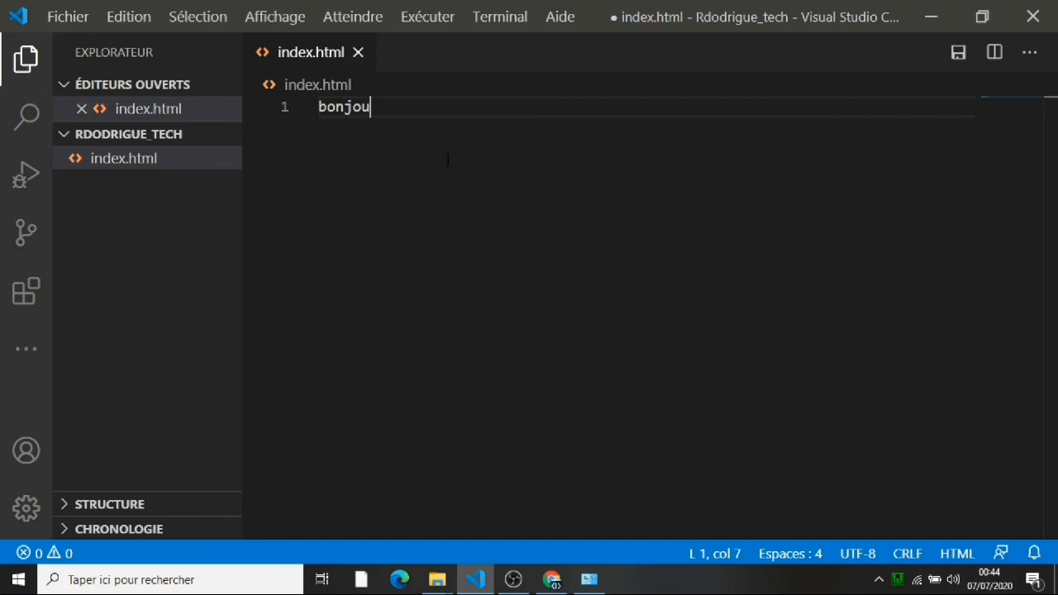
type("r")
key("ctrl+s")
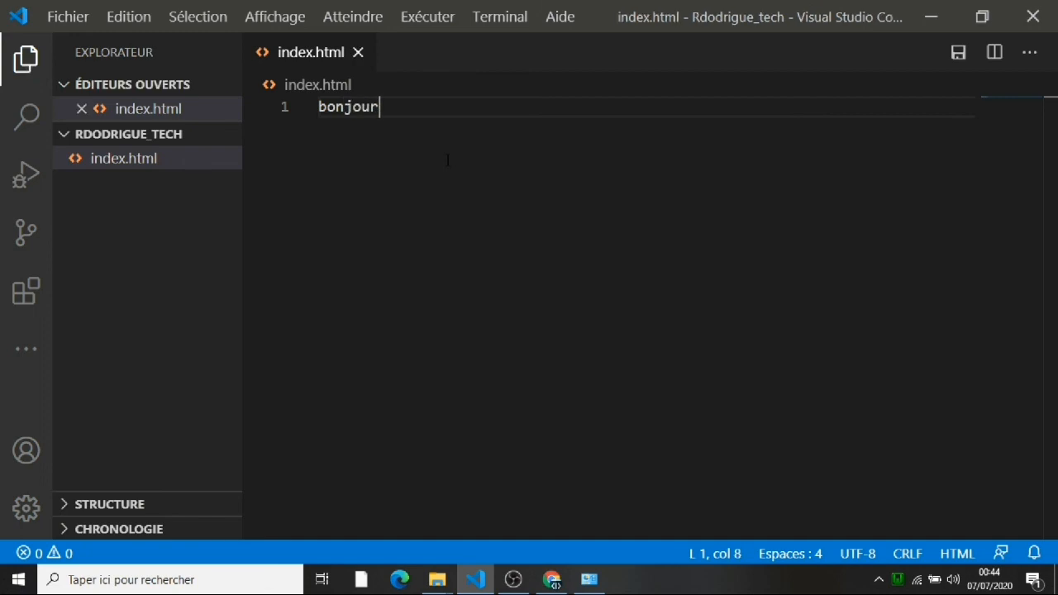
left_click(551, 579)
left_click(66, 41)
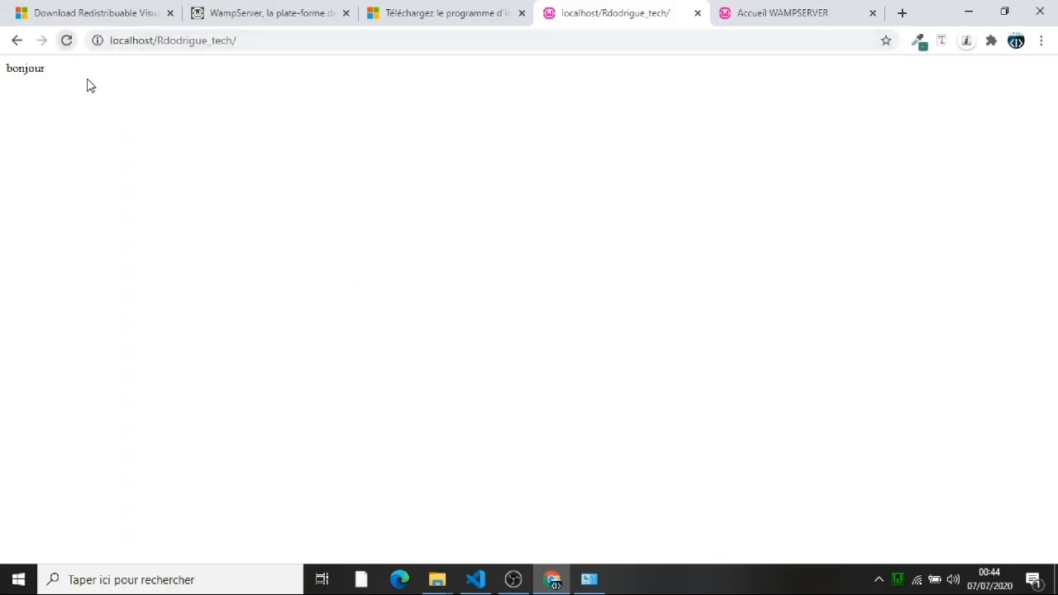
left_click(18, 40)
left_click(42, 41)
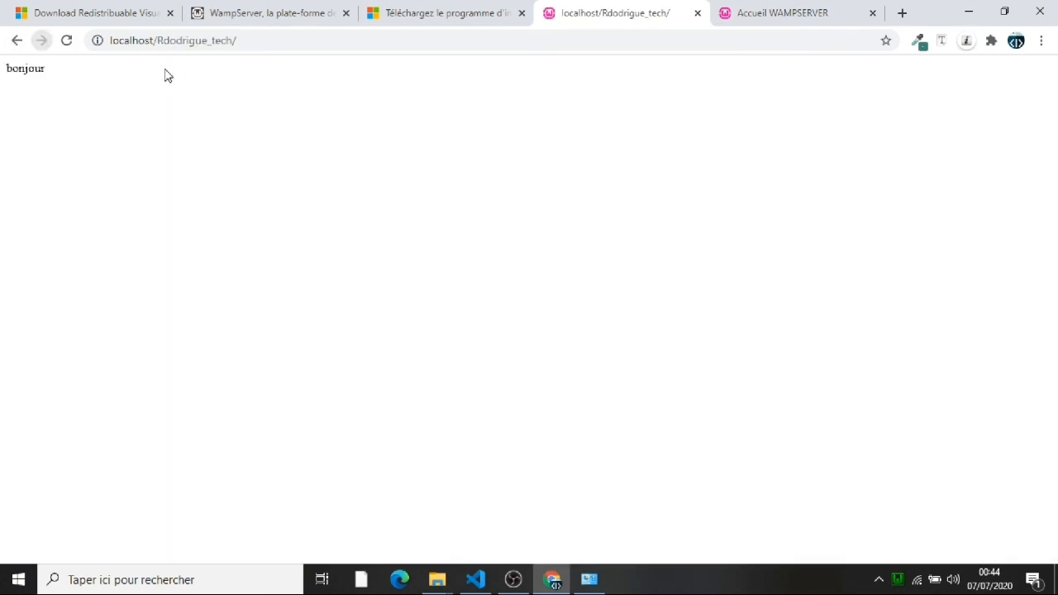